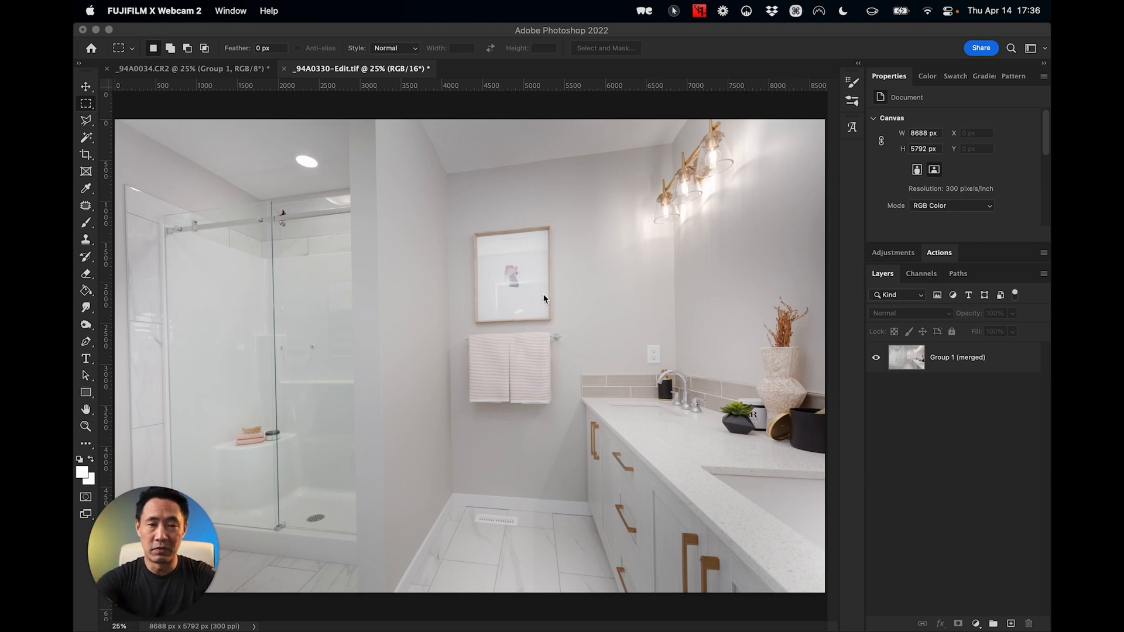
# Select a full-height rectangular strip about 3846 px wide, from the shower's partition wall to the vanity corner, and copy it to a new layer
pyautogui.click(83, 104)
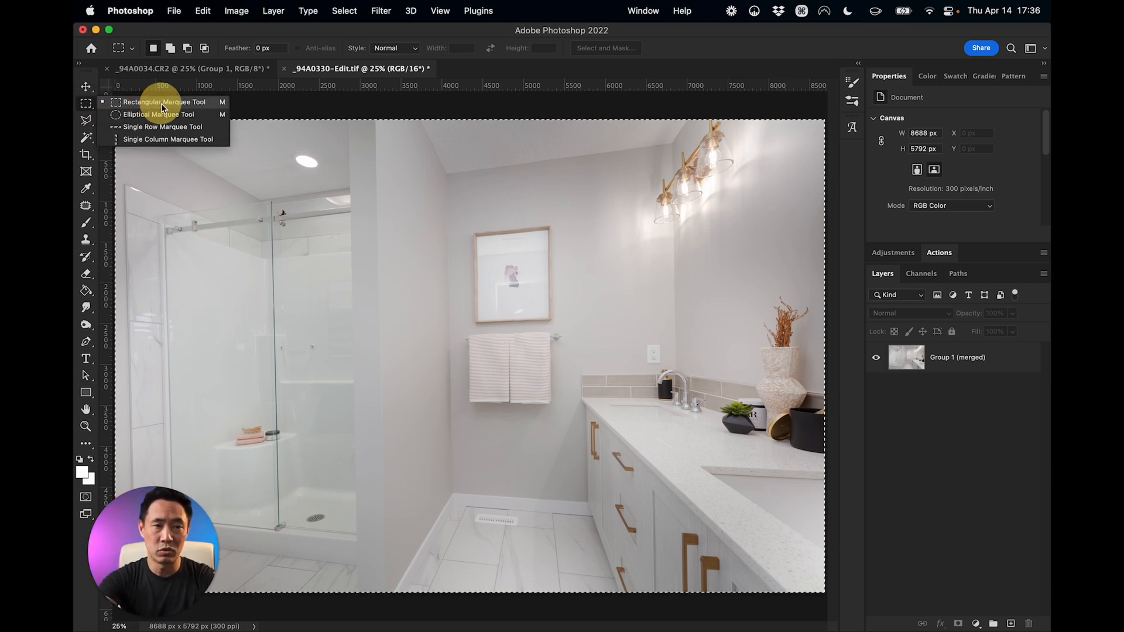
pyautogui.click(162, 107)
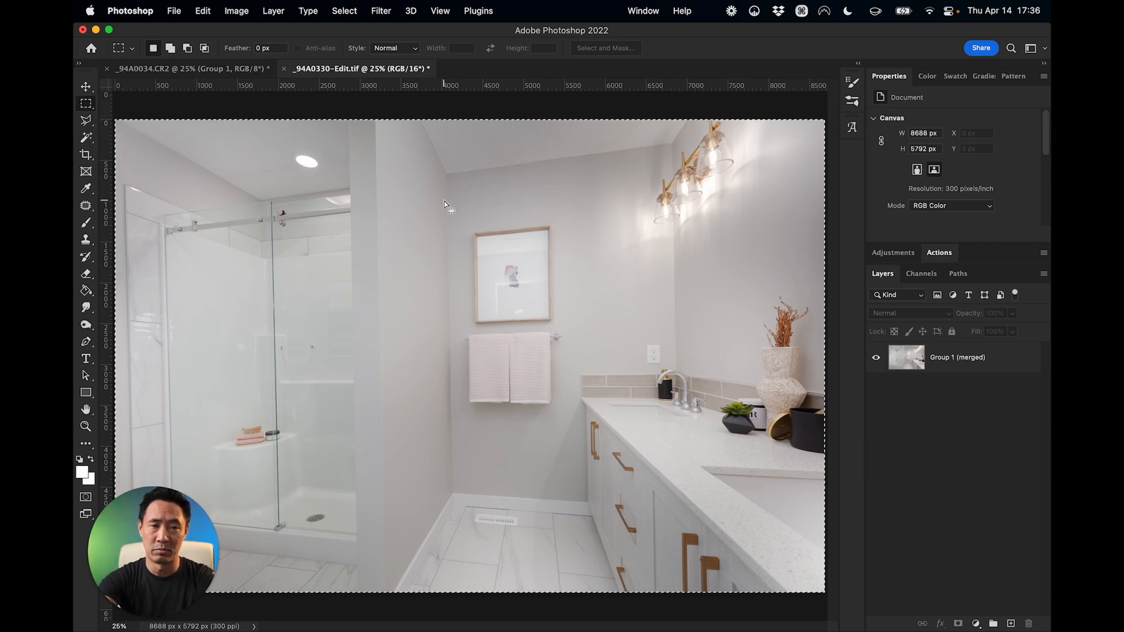
pyautogui.hotkey('ctrl', 'a')
pyautogui.press('super+d')
pyautogui.moveTo(360, 115); pyautogui.dragTo(674, 600)
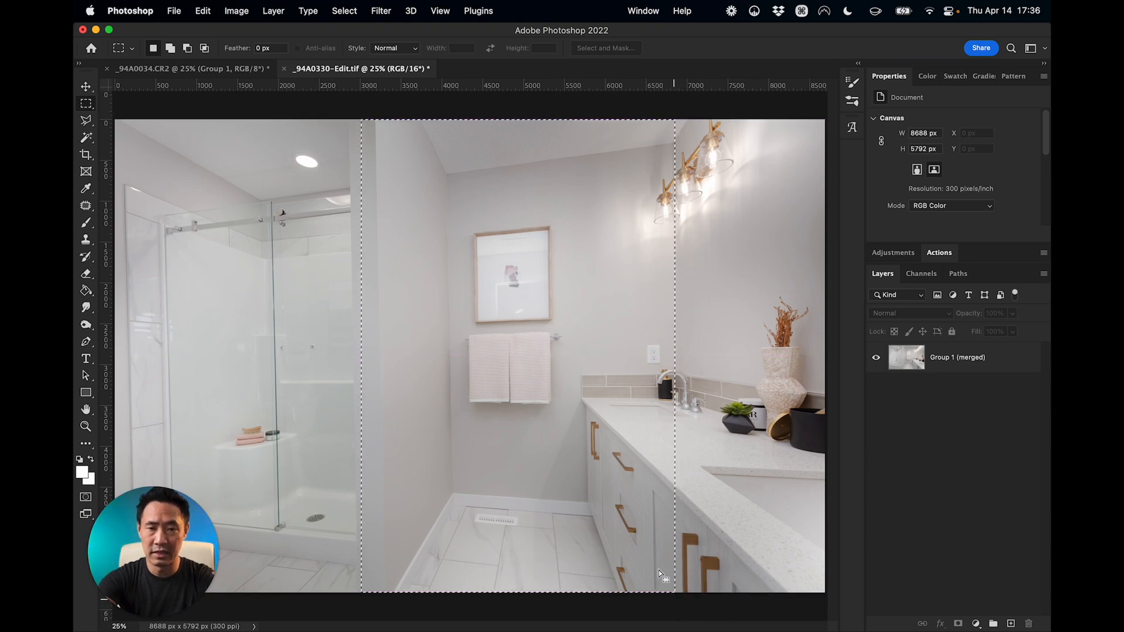
pyautogui.click(957, 358)
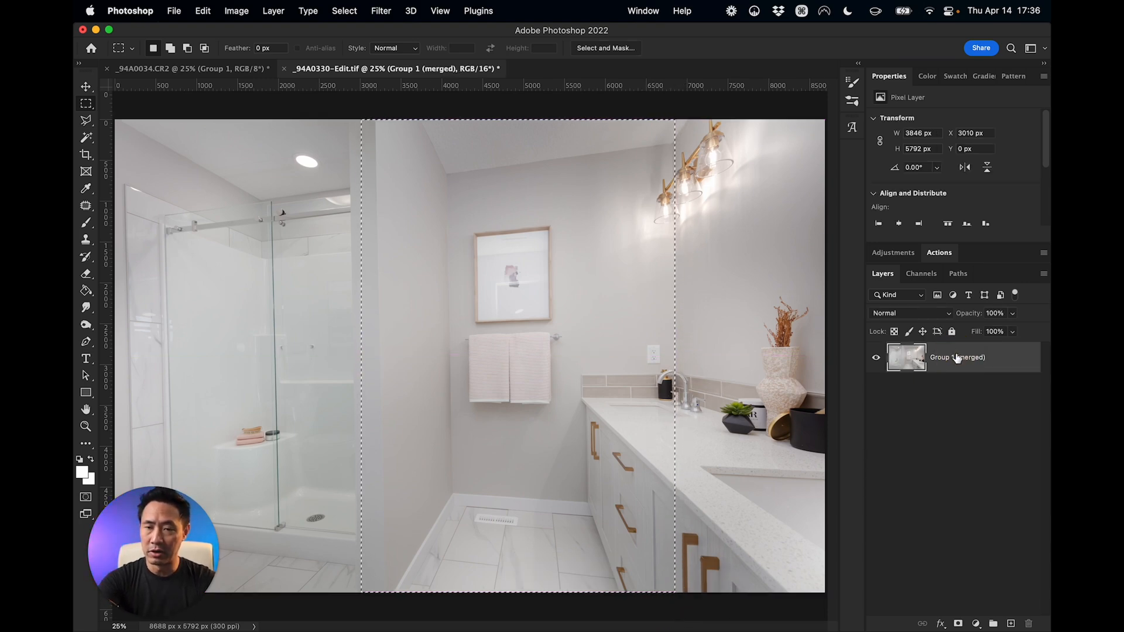
pyautogui.rightClick(529, 345)
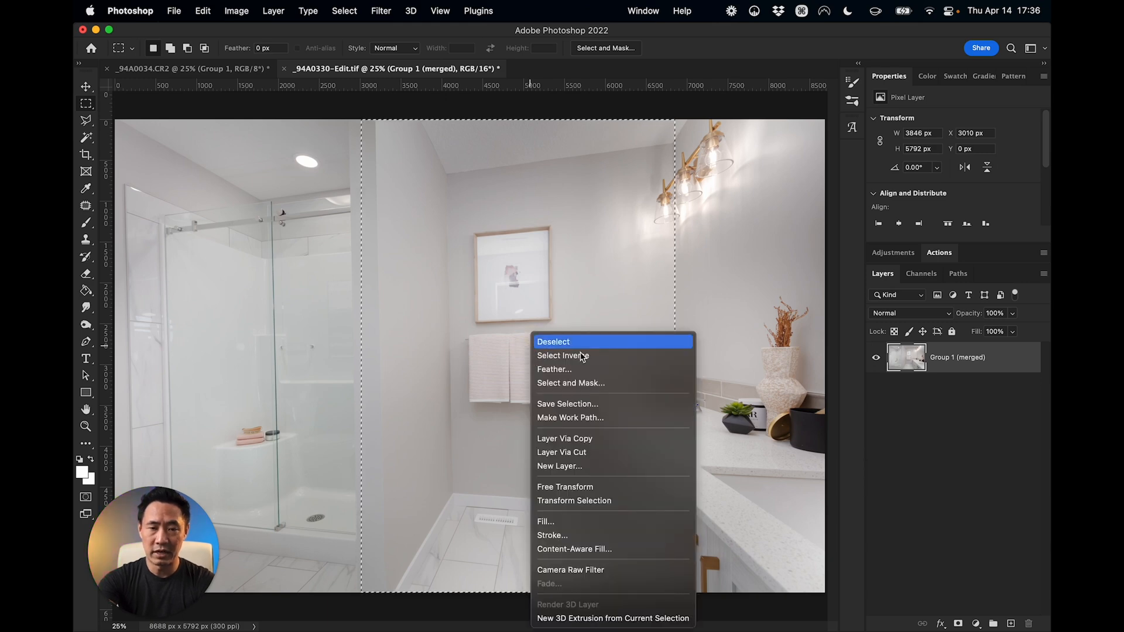
pyautogui.click(595, 439)
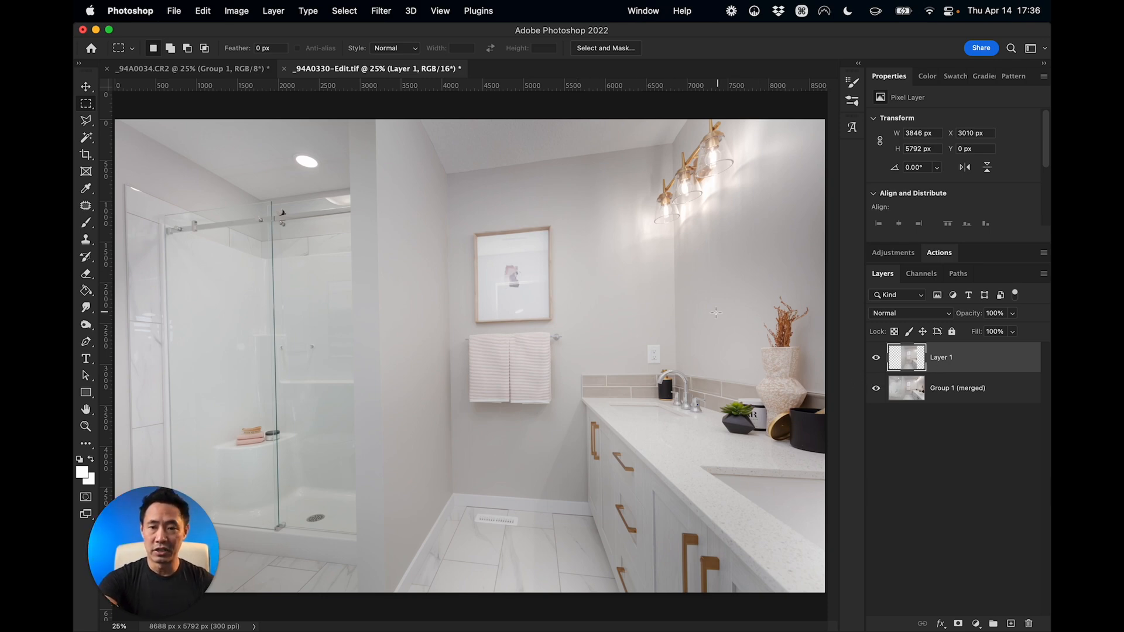
# Flip the copied strip horizontally and move it over the vanity wall, with its edge at about X 5883 px
pyautogui.press('v')
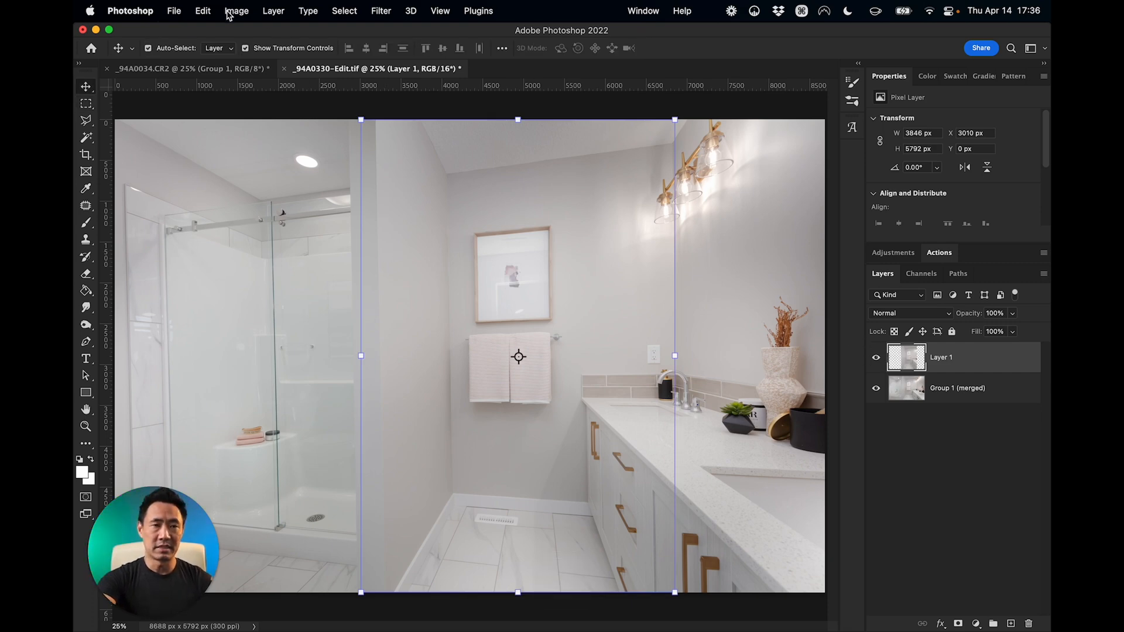
pyautogui.click(204, 11)
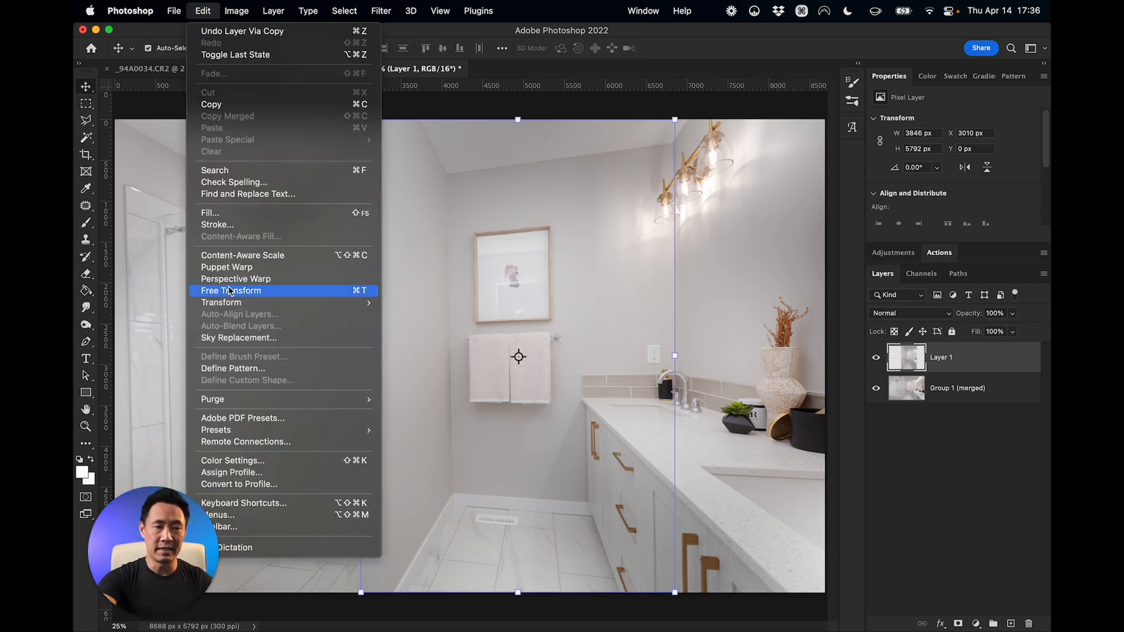
pyautogui.moveTo(229, 306)
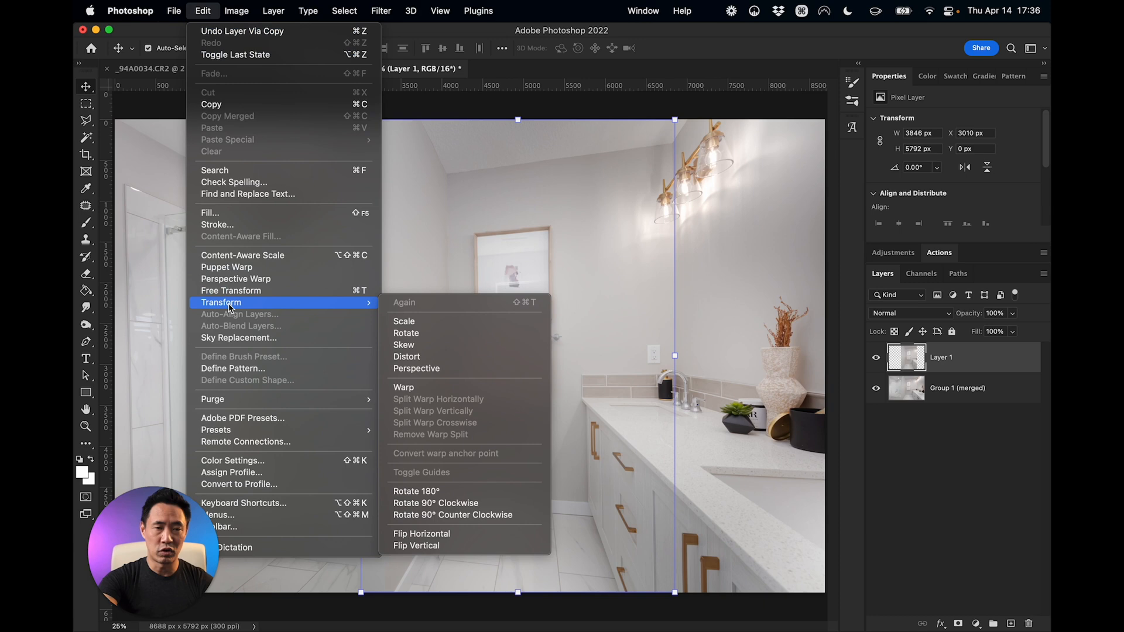
pyautogui.click(476, 532)
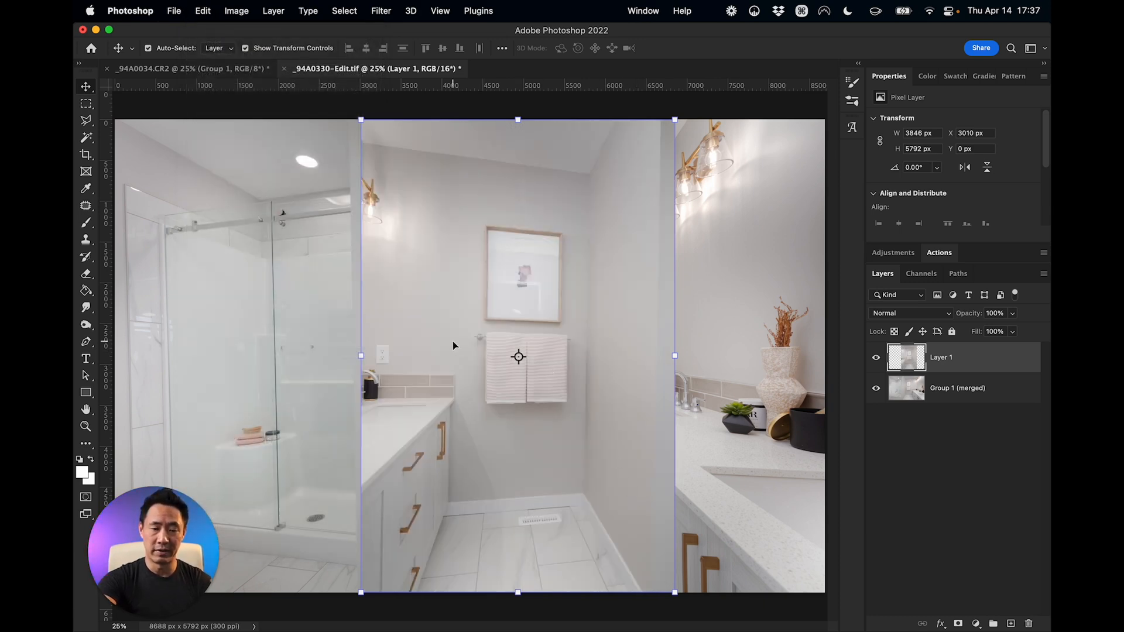
pyautogui.press('v')
pyautogui.moveTo(433, 310); pyautogui.dragTo(644, 312)
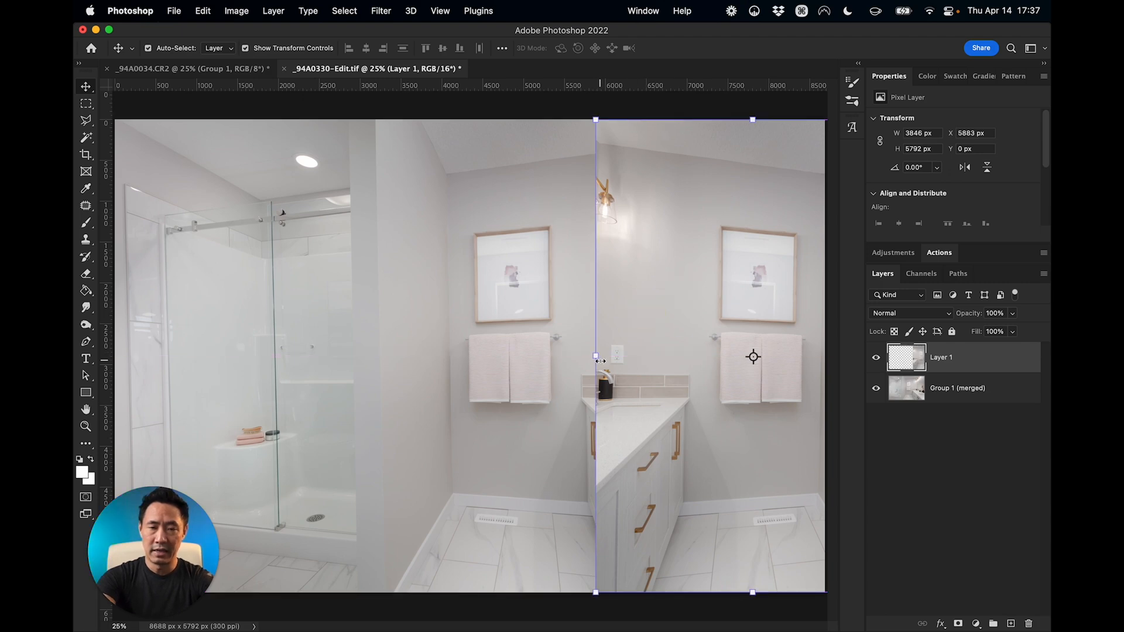
# Narrow the flipped strip to about 3000 px wide, place it at about X 6313 px, and hide its layer
pyautogui.click(877, 358)
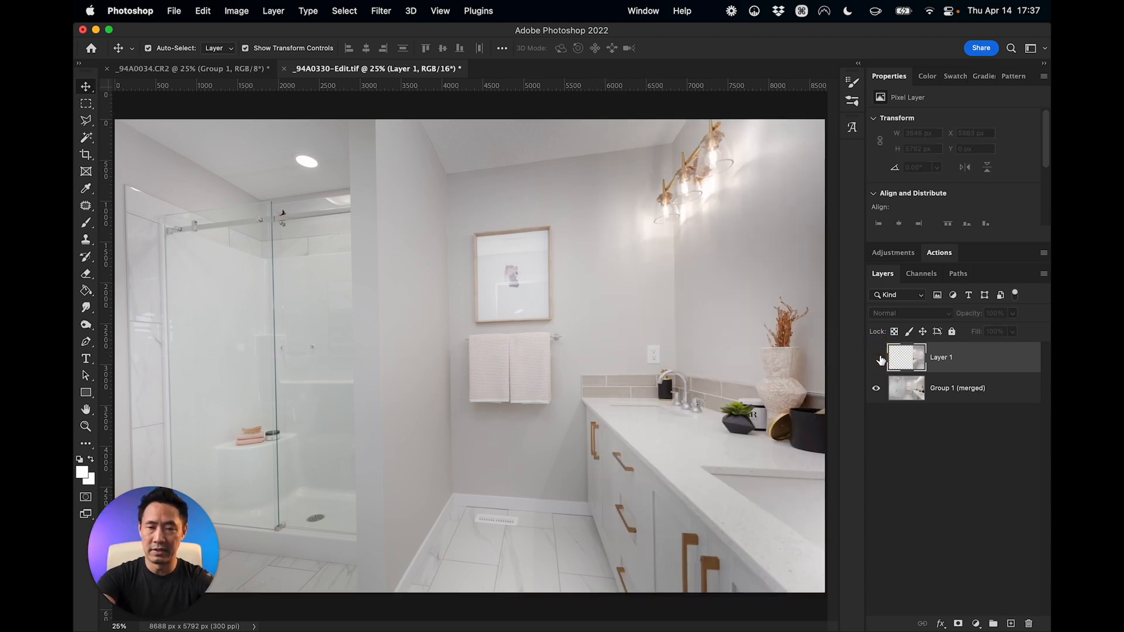
pyautogui.click(876, 357)
pyautogui.moveTo(595, 356); pyautogui.dragTo(559, 356)
pyautogui.moveTo(797, 353); pyautogui.dragTo(803, 353)
pyautogui.moveTo(736, 395); pyautogui.dragTo(806, 394)
pyautogui.click(876, 357)
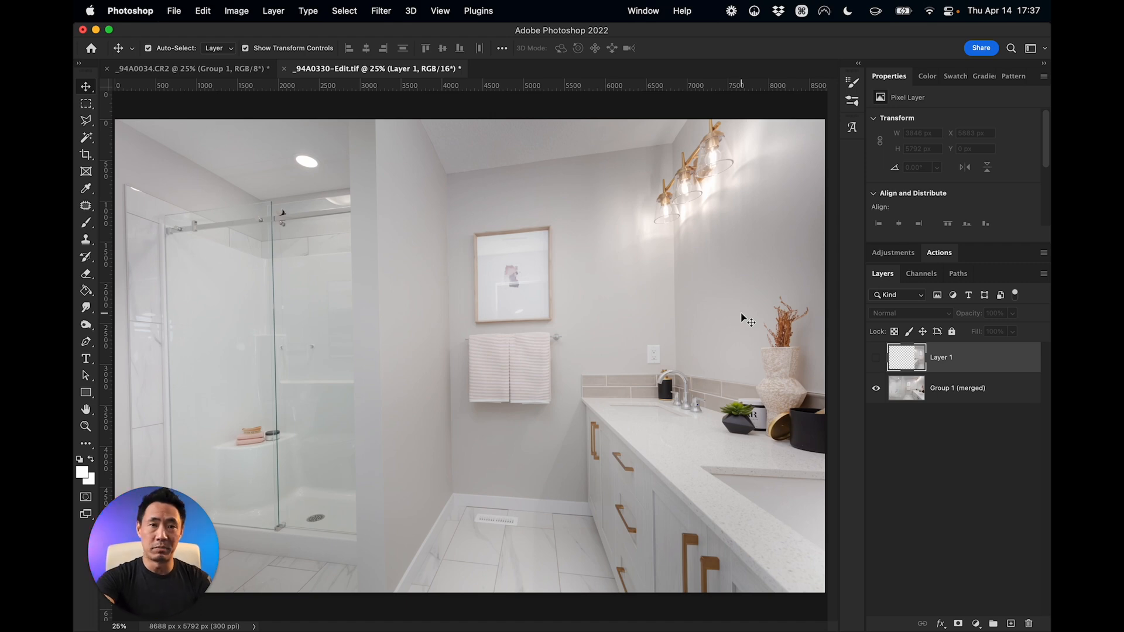
# Start a Pen path below the lowest lamp and run it straight down the wall corner to the top of the faucet
pyautogui.scroll(3, 727, 296)
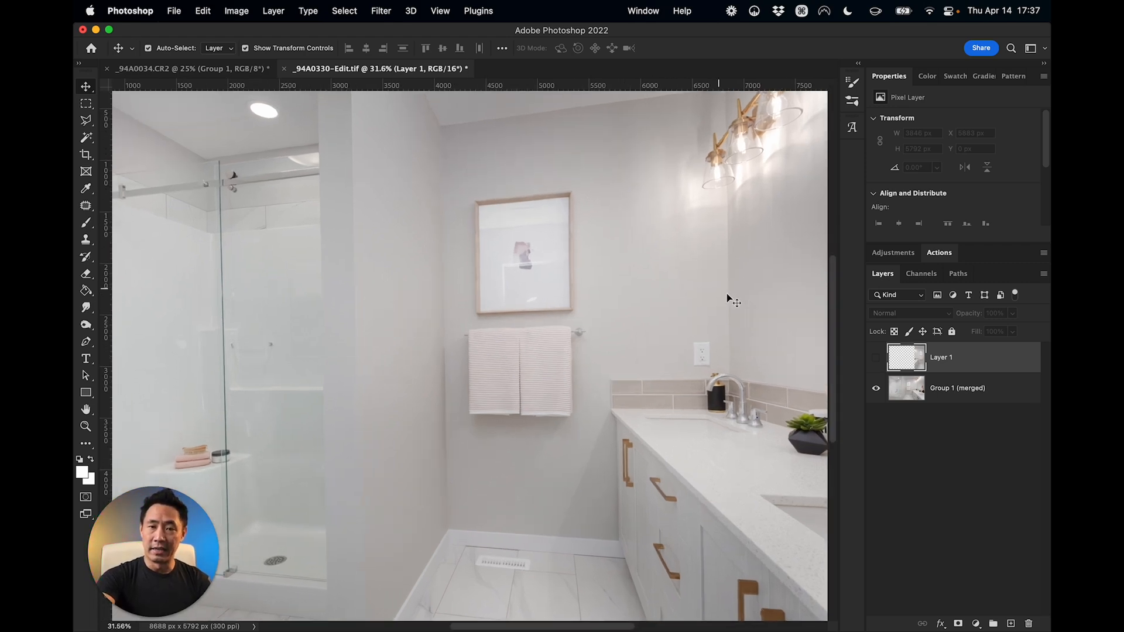
pyautogui.hscroll(2, 727, 298)
pyautogui.scroll(1, 727, 298)
pyautogui.press('p')
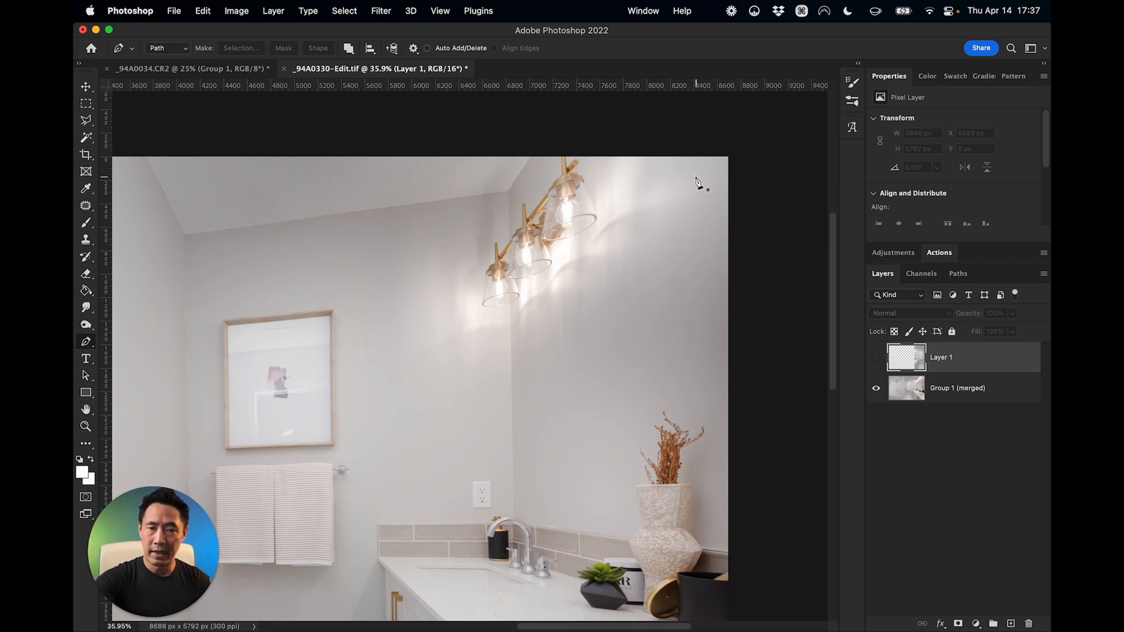
pyautogui.scroll(3, 513, 321)
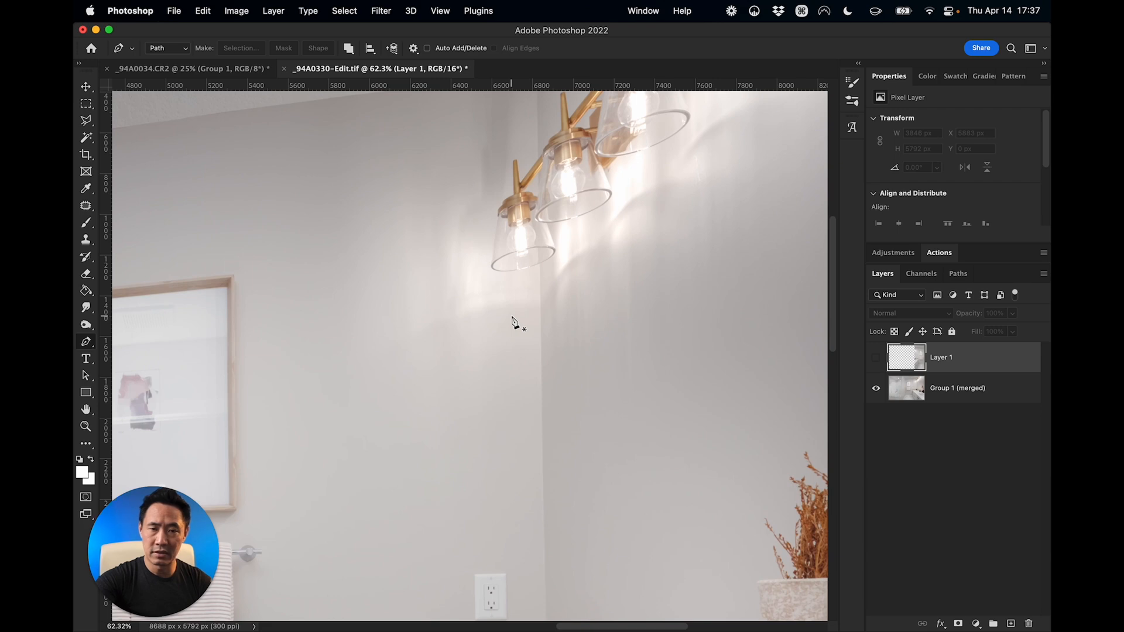
pyautogui.scroll(-5, 541, 290)
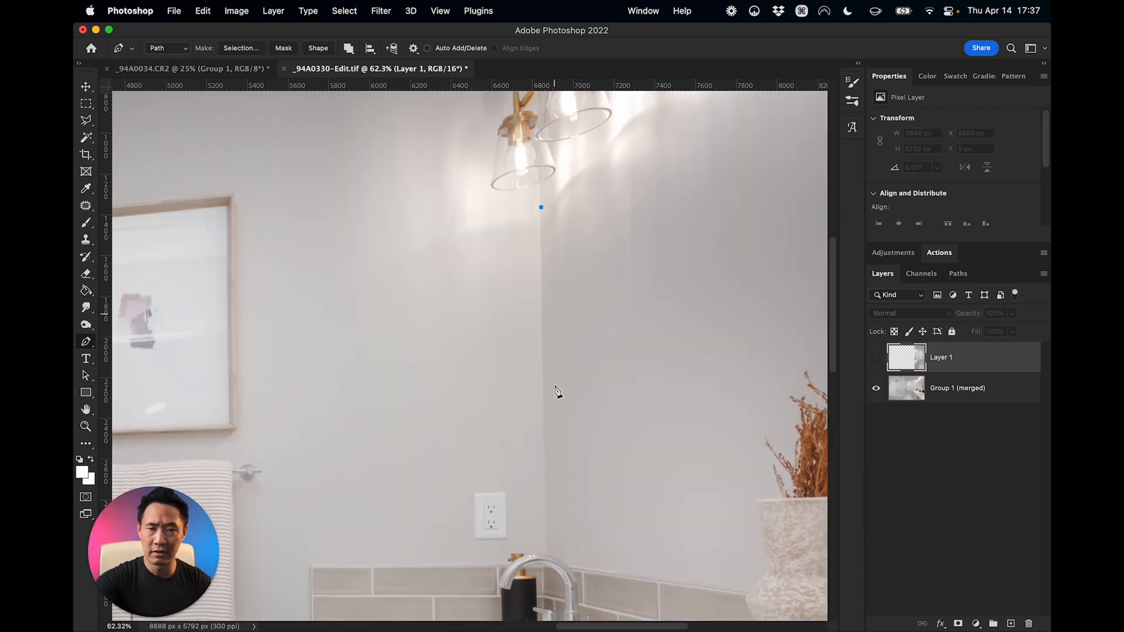
pyautogui.click(545, 391)
# Extend the path along the top of the faucet and bend that segment with the Curvature Pen to follow the faucet's curve
pyautogui.scroll(5, 546, 395)
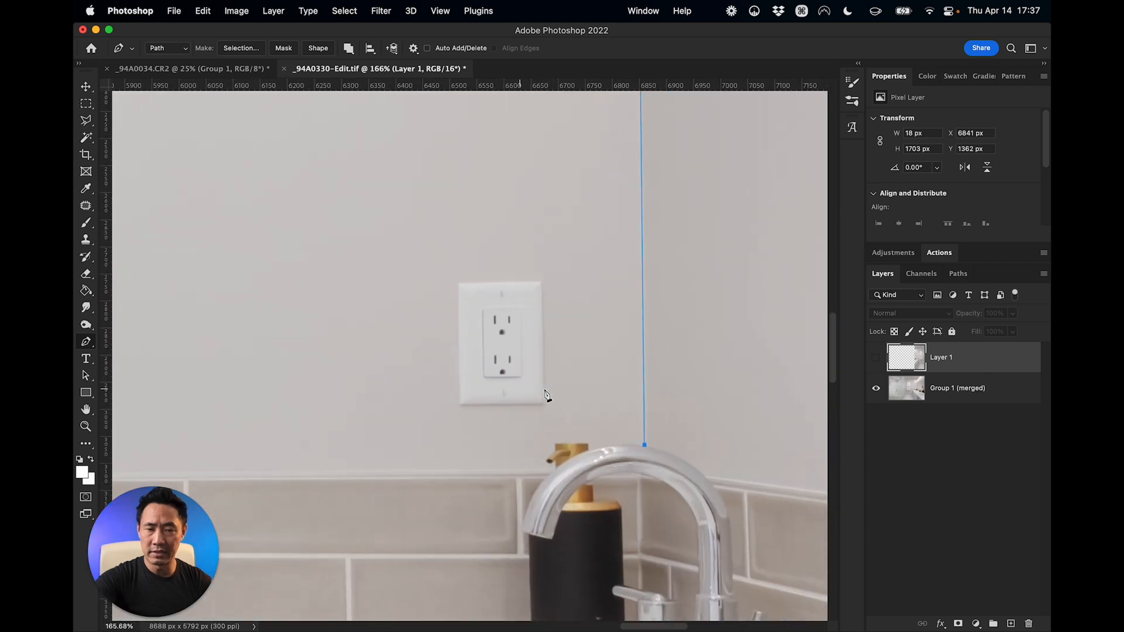
pyautogui.click(527, 445)
pyautogui.moveTo(86, 342); pyautogui.dragTo(153, 365)
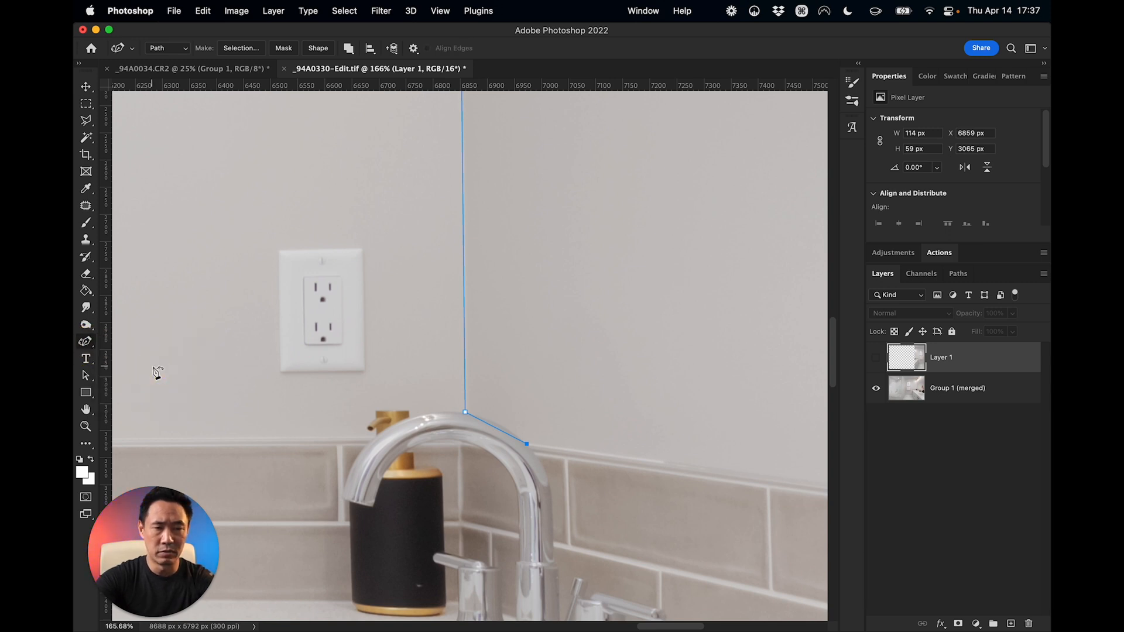
pyautogui.click(496, 429)
pyautogui.moveTo(501, 433); pyautogui.dragTo(500, 423)
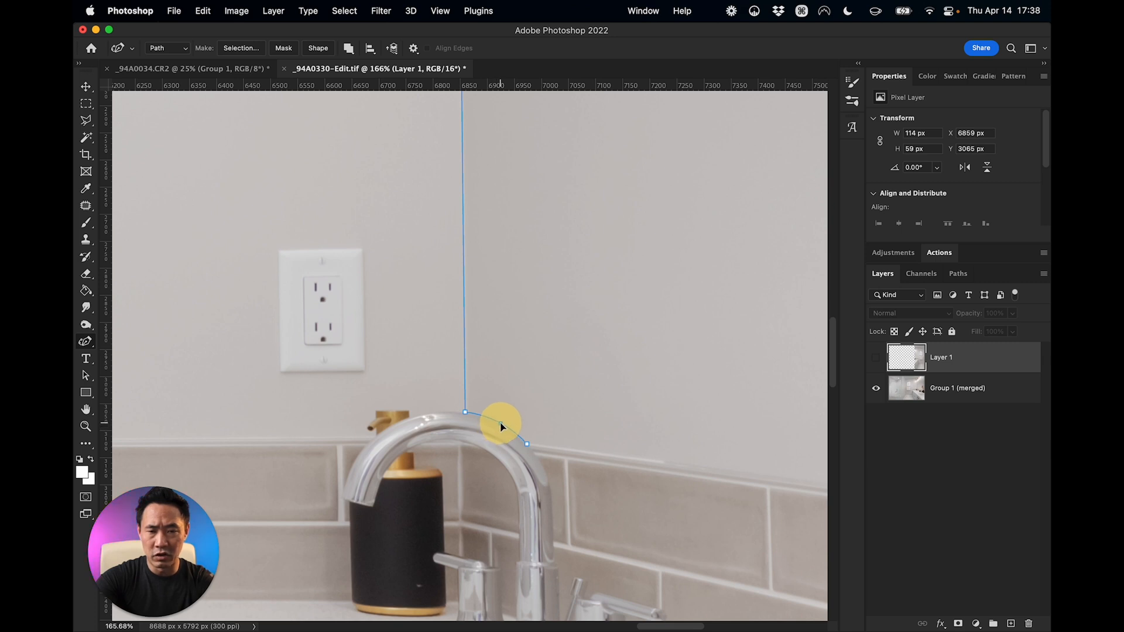
# Continue the path along the backsplash's upper edge to the photo's border, up beyond the border, and close it at the starting corner
pyautogui.hotkey('shift', 'p')
pyautogui.click(527, 444)
pyautogui.hscroll(15, 565, 515)
pyautogui.scroll(-2, 566, 519)
pyautogui.click(569, 435)
pyautogui.scroll(-5, 595, 369)
pyautogui.click(254, 437)
pyautogui.scroll(-3, 499, 434)
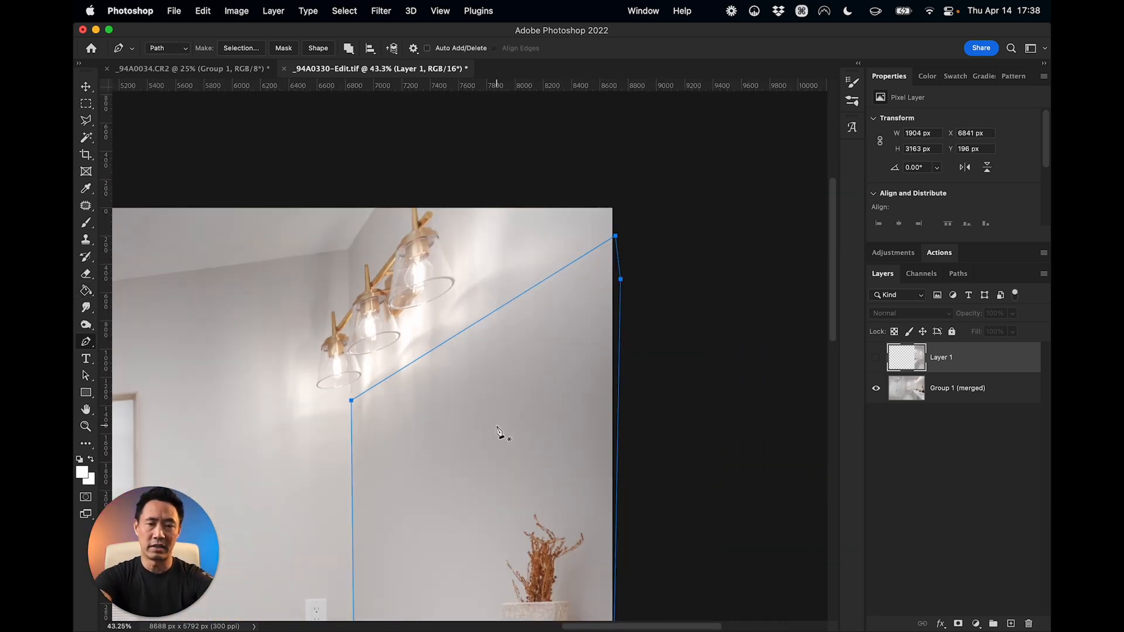
# Move the path's uppermost anchor beyond the photo's upper border to about Y -128 px with the Curvature Pen
pyautogui.scroll(5, 498, 433)
pyautogui.hscroll(3, 498, 433)
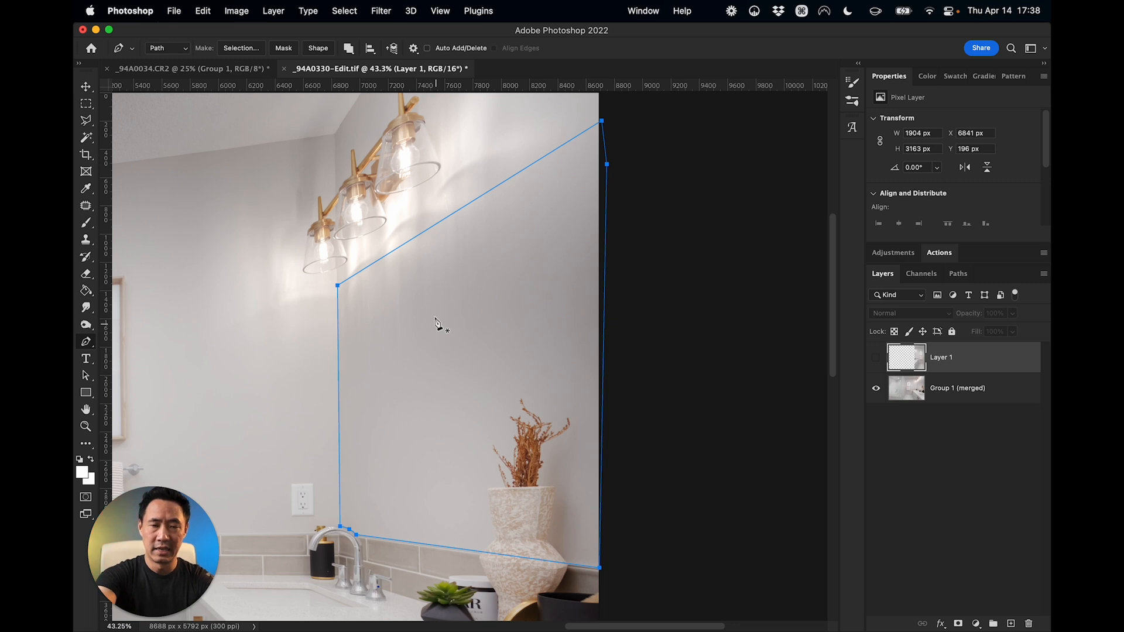
pyautogui.press('shift')
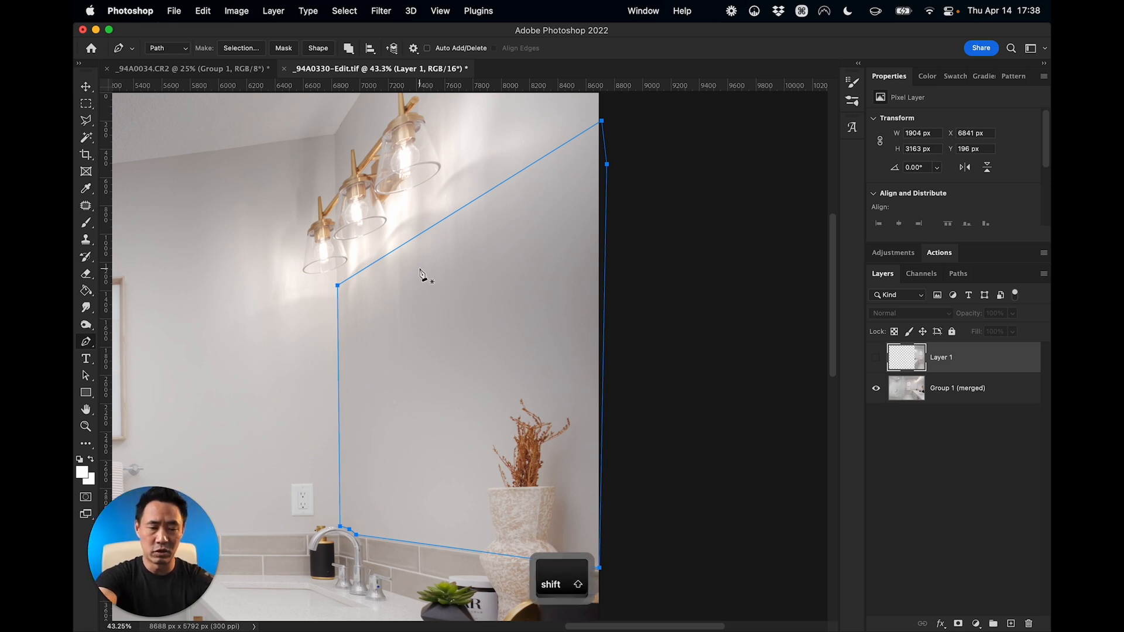
pyautogui.hotkey('shift', 'p')
pyautogui.hotkey('shift', 'p')
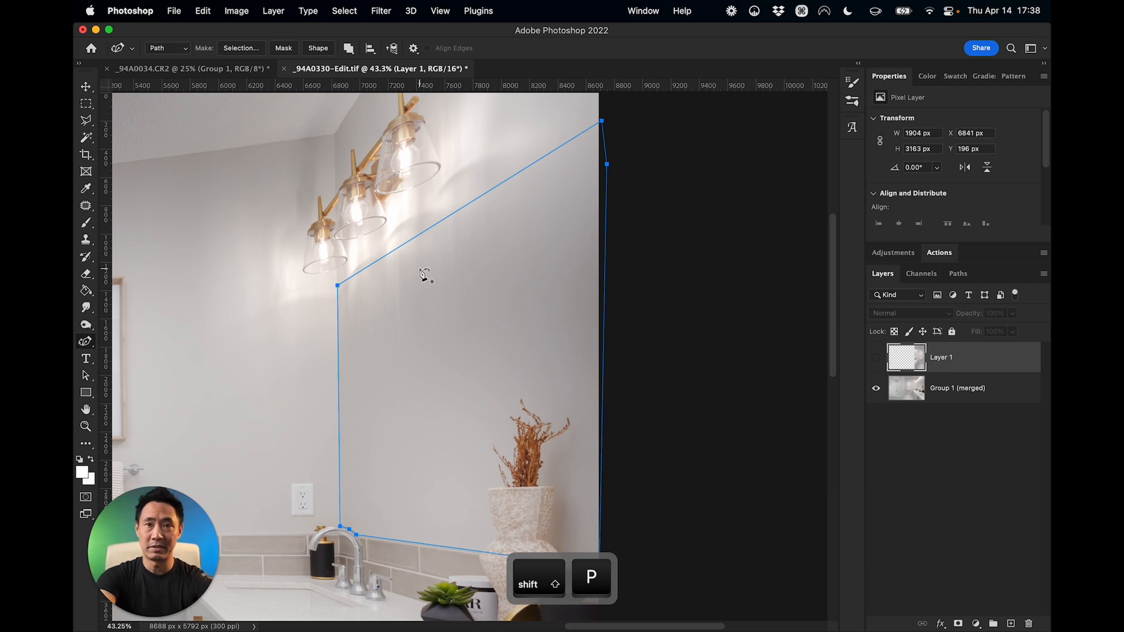
pyautogui.click(601, 120)
pyautogui.moveTo(601, 121); pyautogui.dragTo(596, 93)
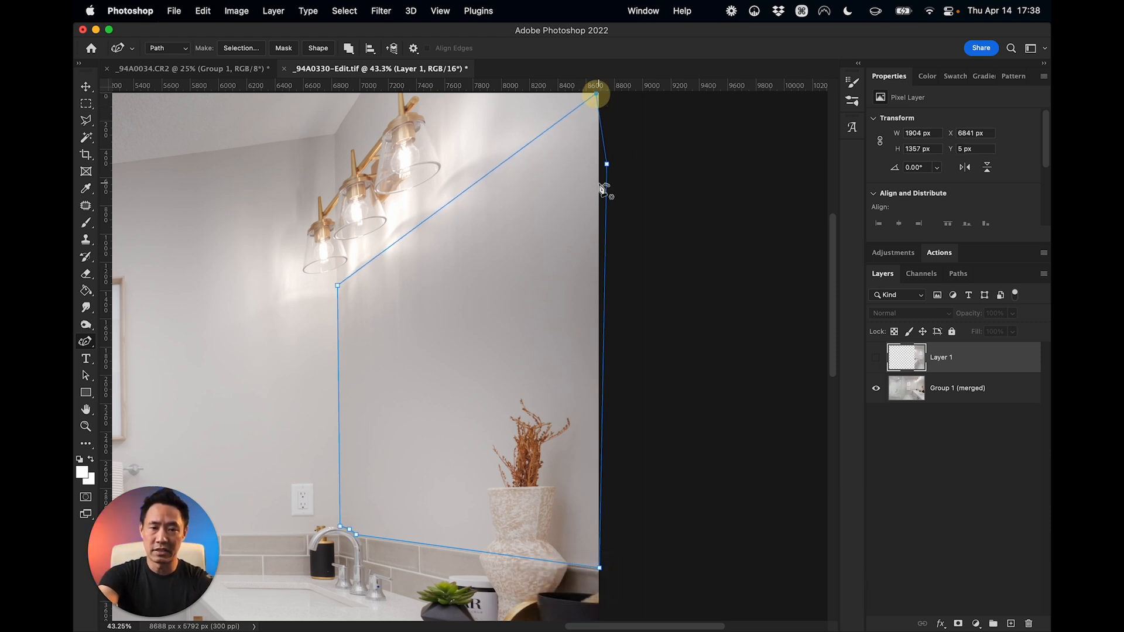
pyautogui.scroll(3, 603, 188)
pyautogui.click(598, 145)
pyautogui.moveTo(600, 144); pyautogui.dragTo(603, 126)
pyautogui.scroll(-2, 662, 241)
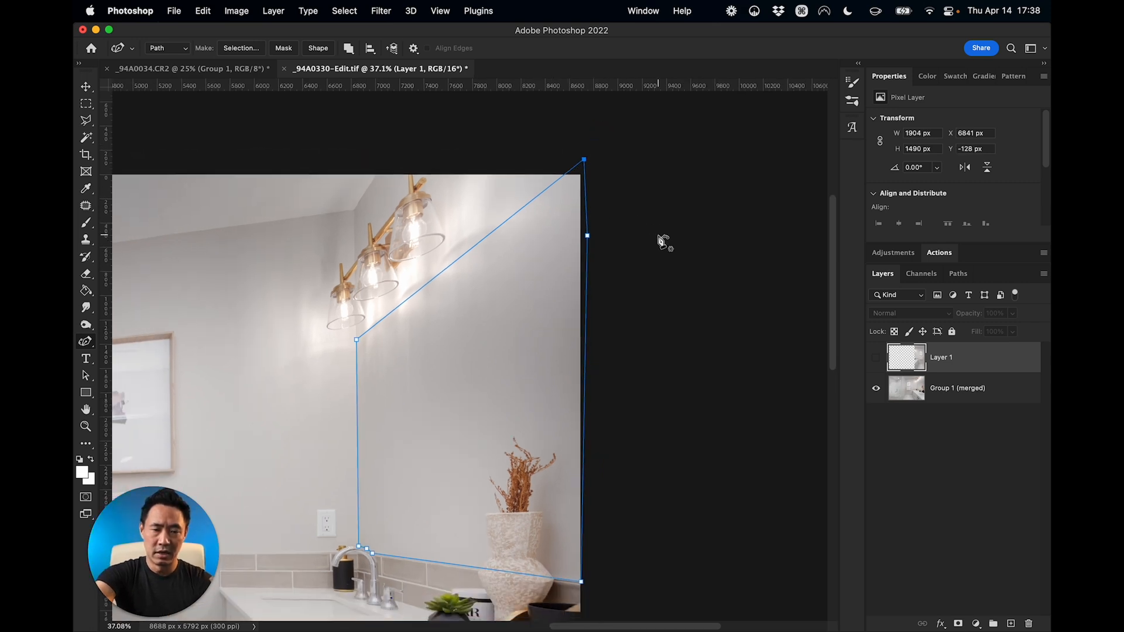
pyautogui.scroll(-2, 662, 240)
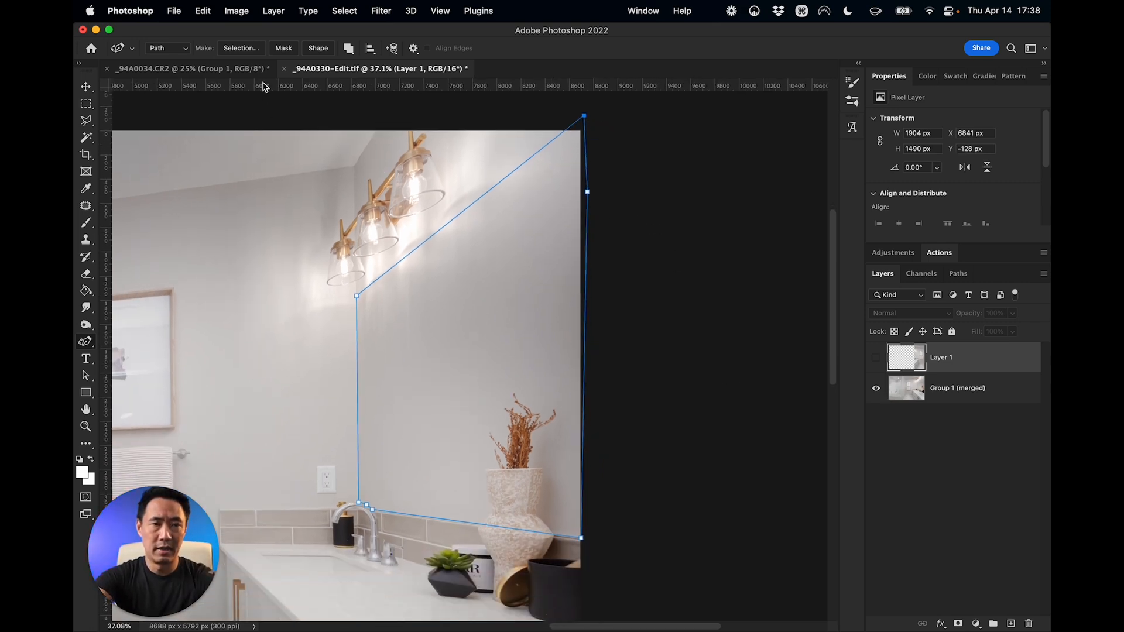
# Convert the path into a new anti-aliased selection with a feather radius of 2 pixels
pyautogui.click(246, 50)
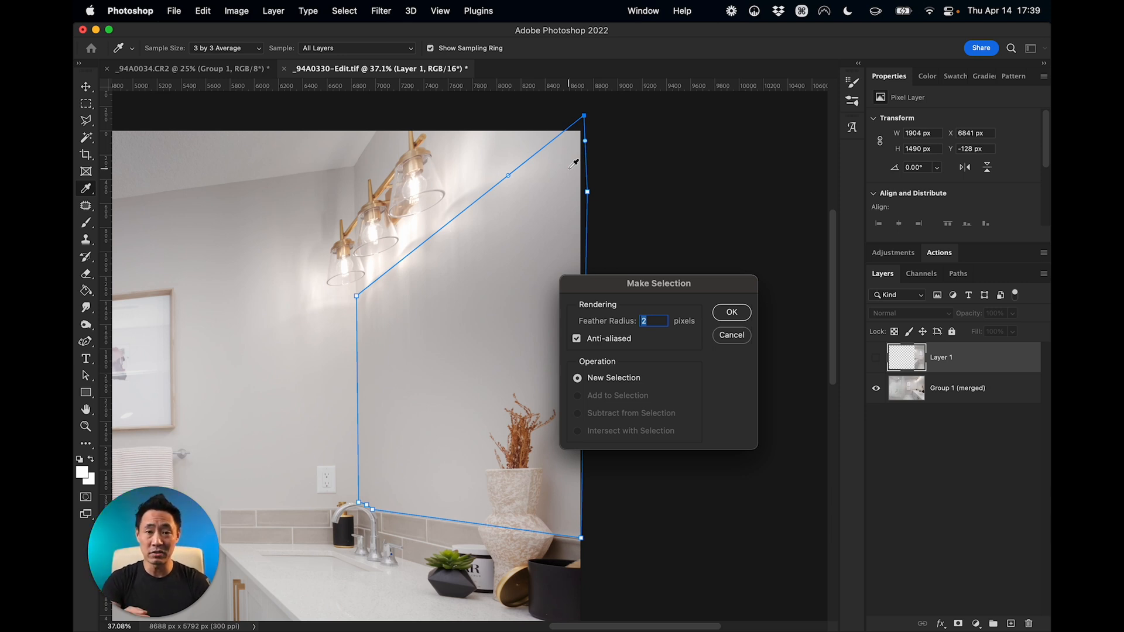
pyautogui.write('1')
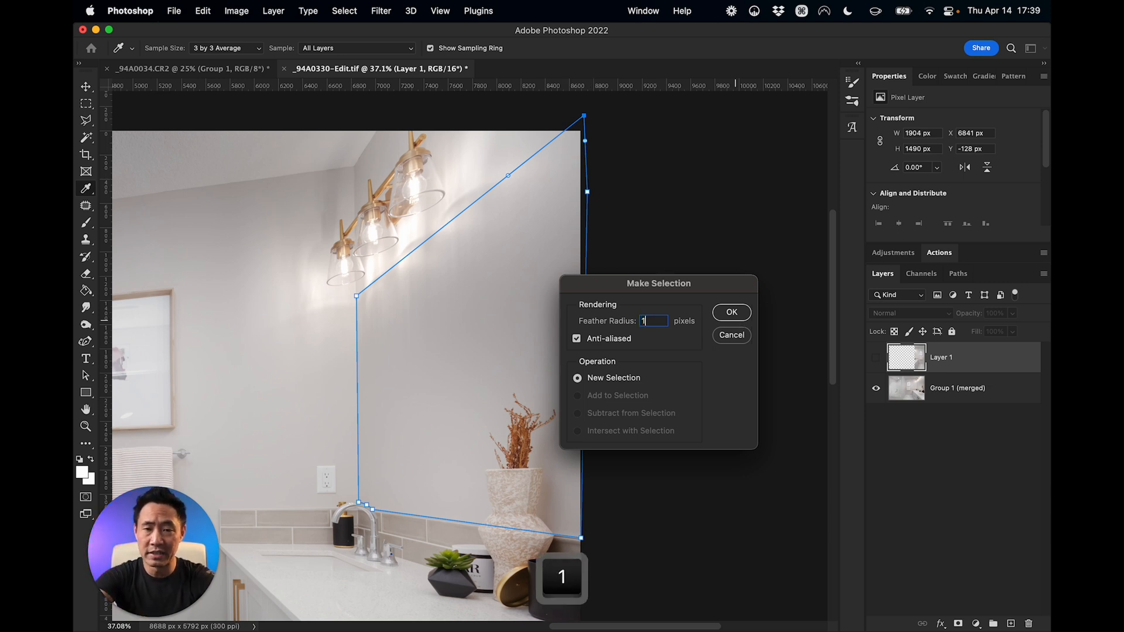
pyautogui.press('BackSpace')
pyautogui.write('2')
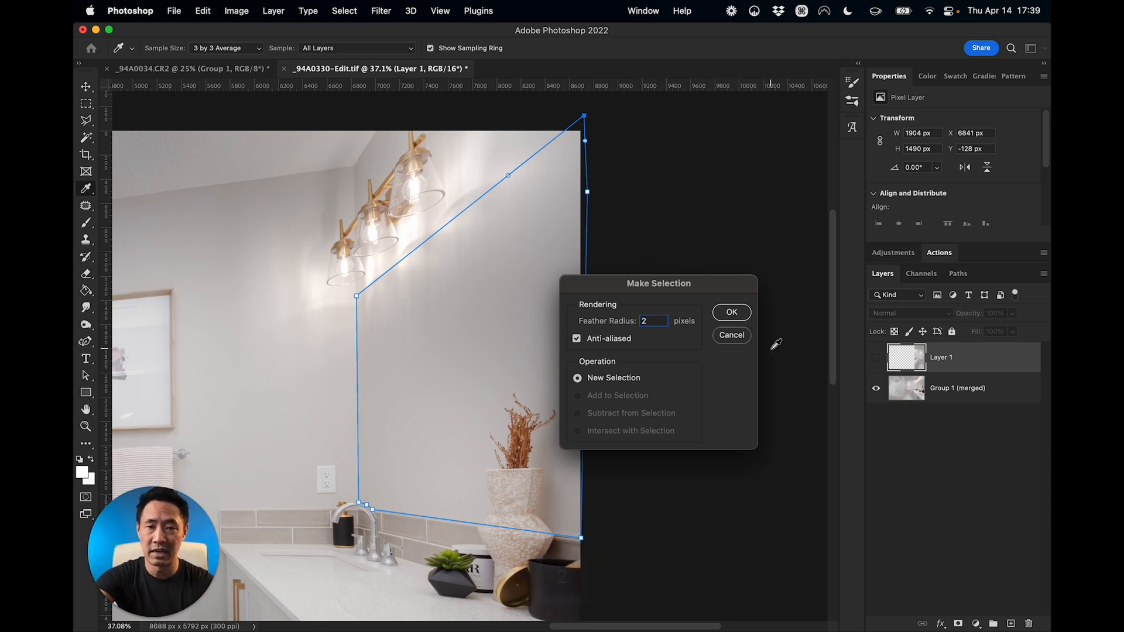
pyautogui.click(731, 314)
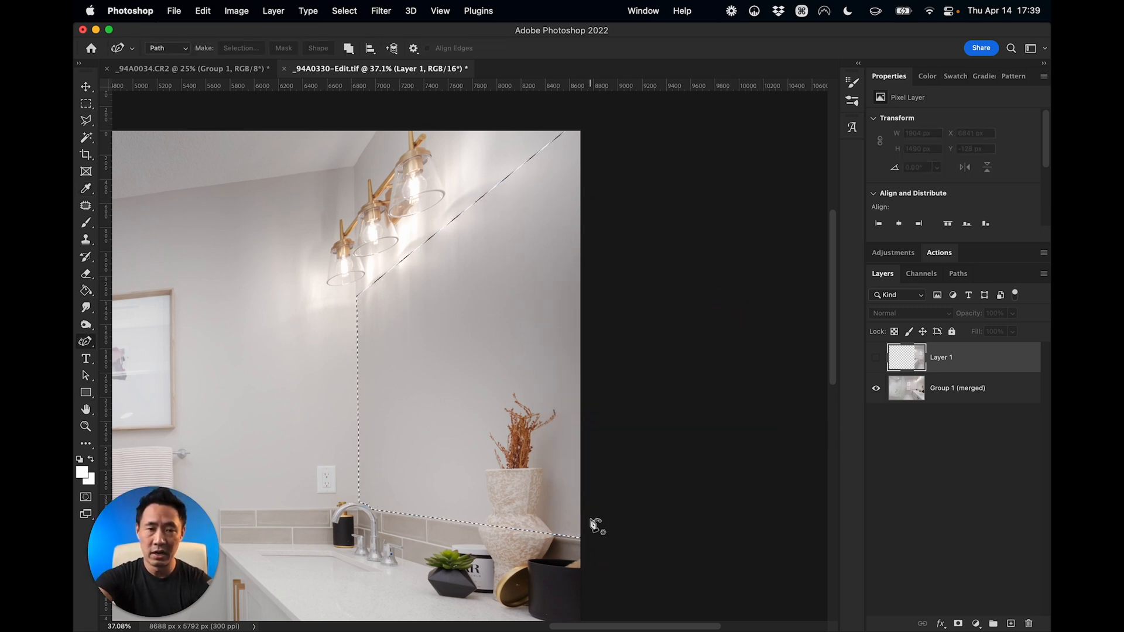
# Show the flipped strip's layer and add a layer mask from the wall selection
pyautogui.click(876, 357)
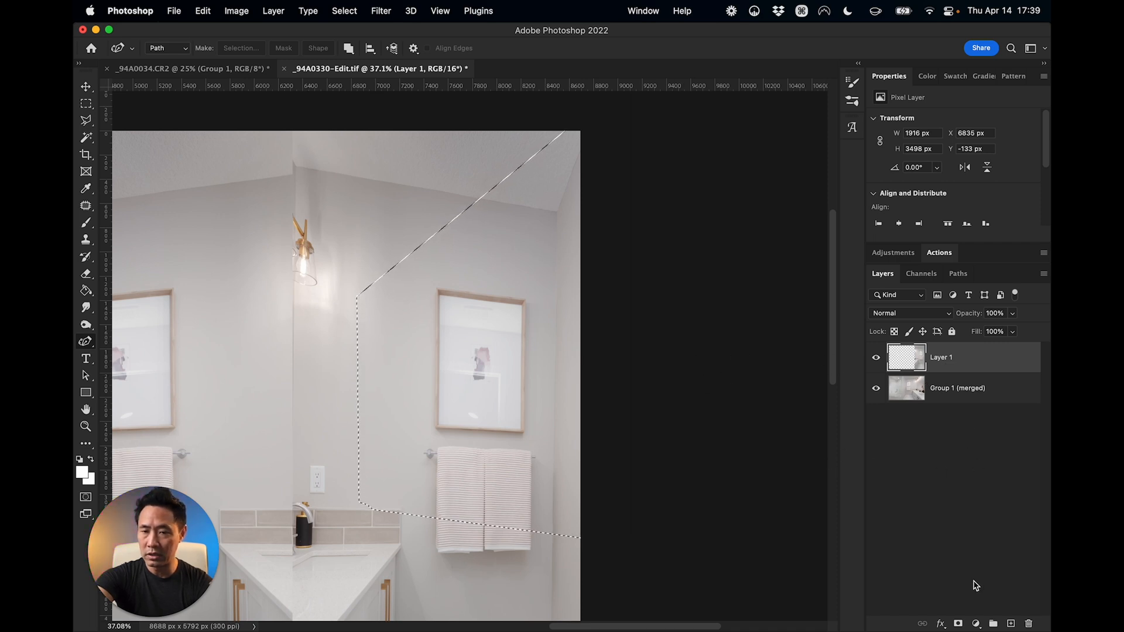
pyautogui.click(958, 624)
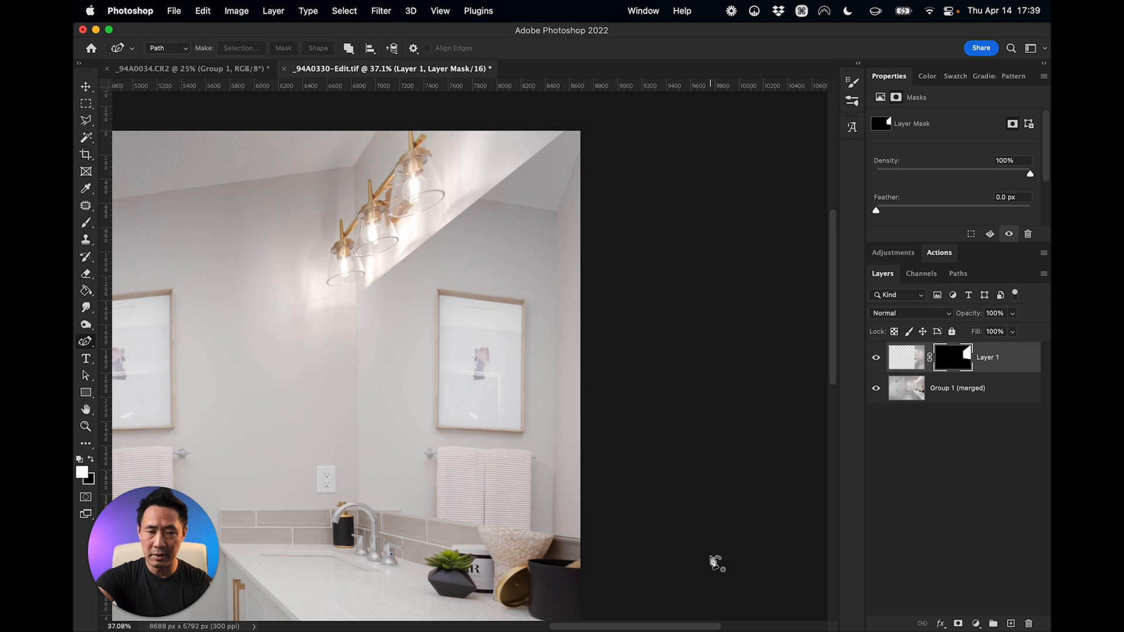
pyautogui.press('super+minus')
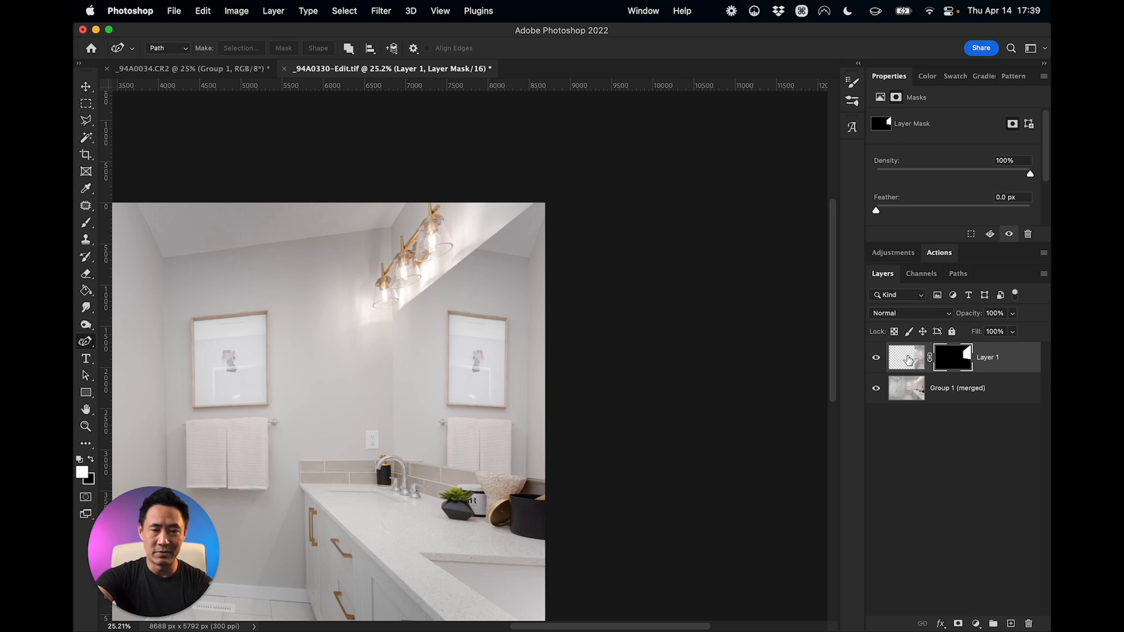
# Unlink the mask from the flipped strip, centre the strip near X 8225 px, and scale it to 100.70% width and 96.03% height
pyautogui.click(908, 360)
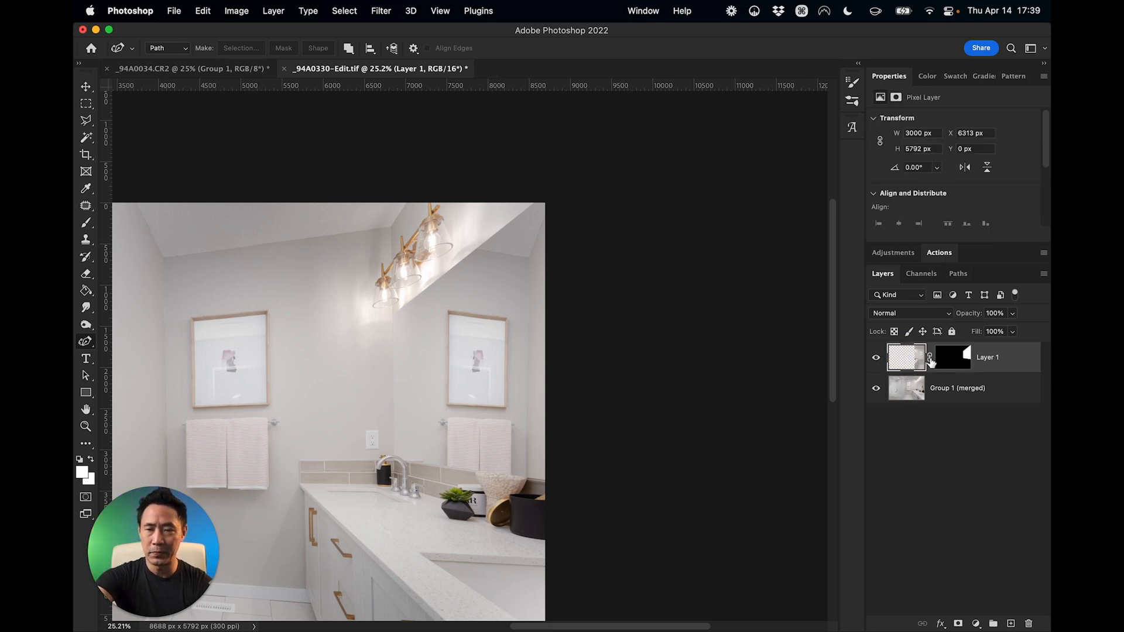
pyautogui.click(930, 360)
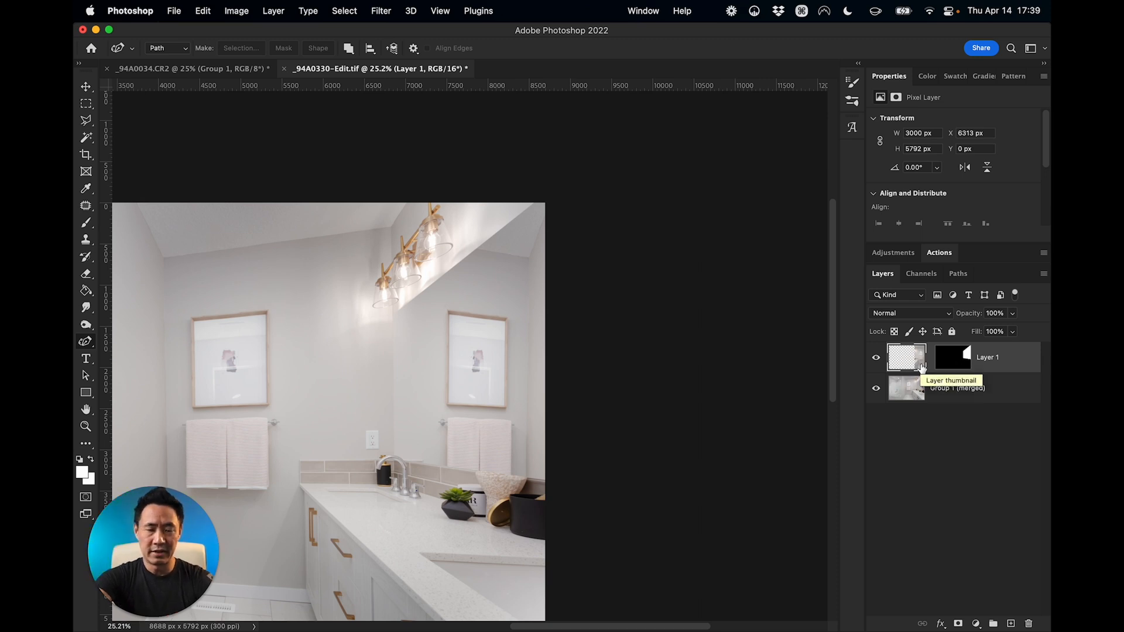
pyautogui.press('v')
pyautogui.press('super+0')
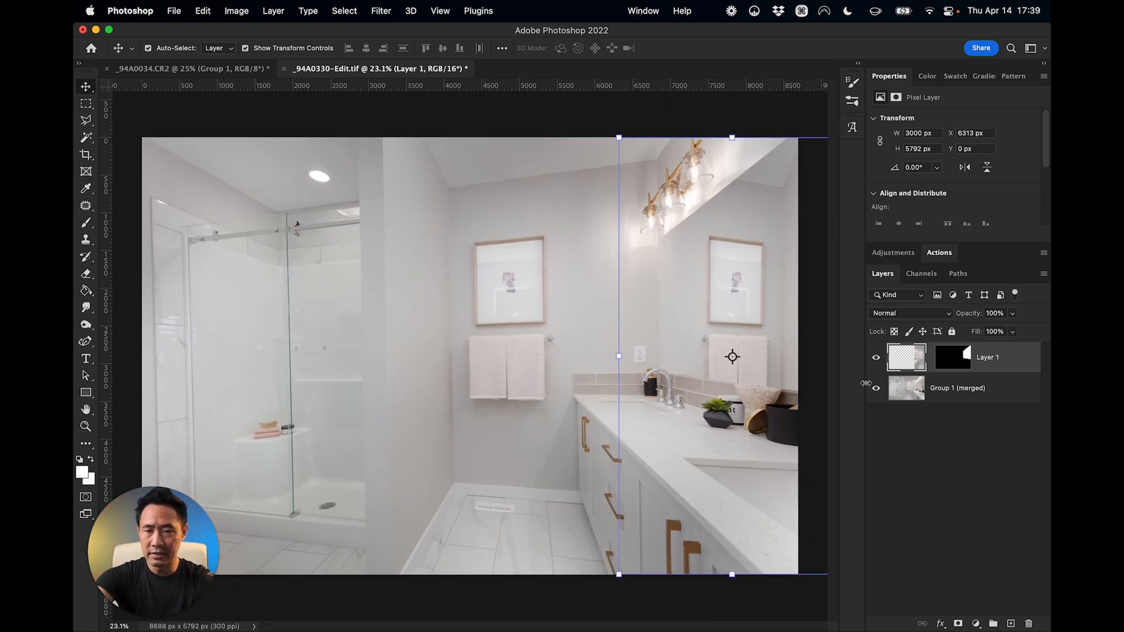
pyautogui.moveTo(618, 574)
pyautogui.mouseDown()
pyautogui.moveTo(651, 536)
pyautogui.moveTo(628, 557)
pyautogui.mouseUp()
pyautogui.click(715, 340)
pyautogui.moveTo(739, 343)
pyautogui.mouseDown()
pyautogui.moveTo(757, 345)
pyautogui.moveTo(736, 345)
pyautogui.mouseUp()
pyautogui.moveTo(647, 356); pyautogui.dragTo(598, 357)
pyautogui.moveTo(690, 335); pyautogui.dragTo(702, 356)
pyautogui.scroll(-5, 732, 378)
pyautogui.scroll(3, 719, 353)
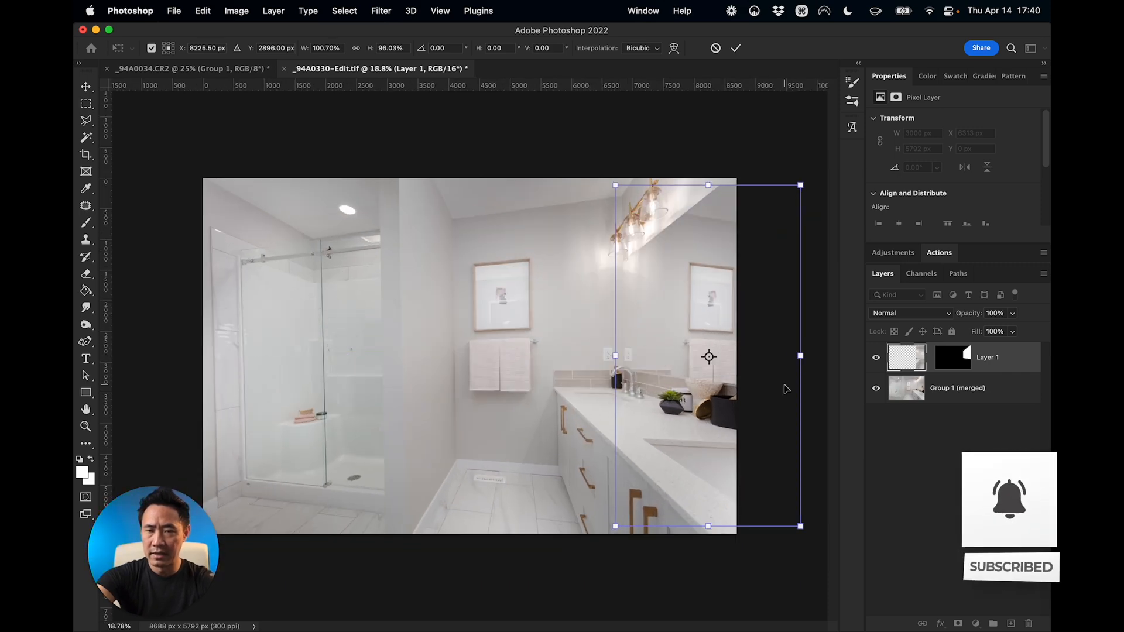
pyautogui.press('Return')
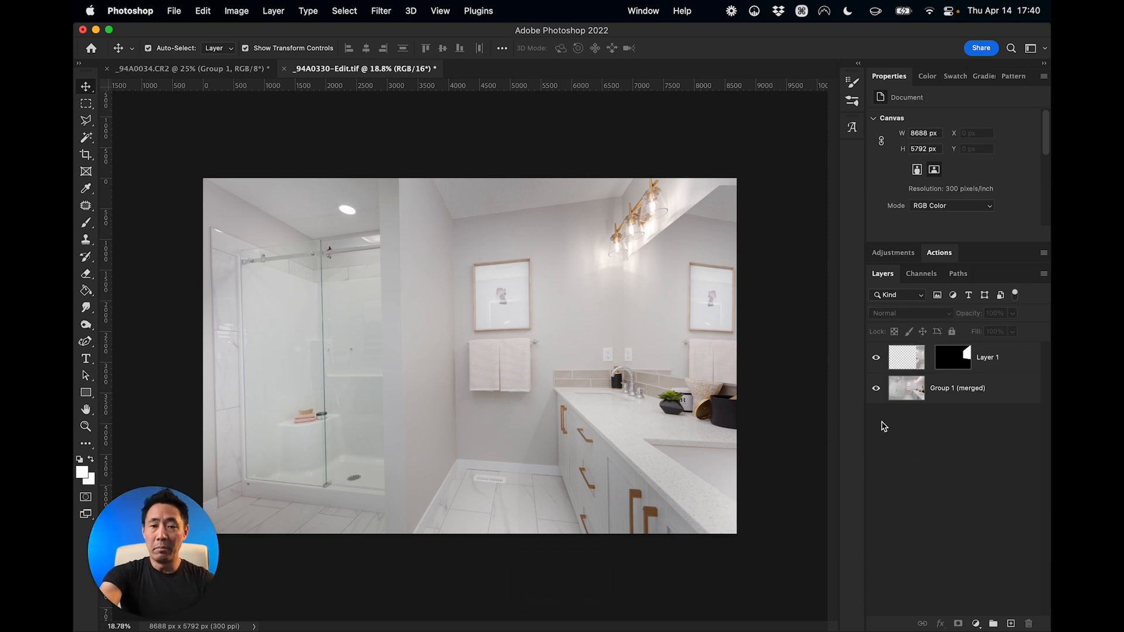
# Compare the photo with and without the flipped reflection, leaving that layer hidden and the merged photo layer selected
pyautogui.click(875, 359)
pyautogui.click(876, 358)
pyautogui.click(876, 358)
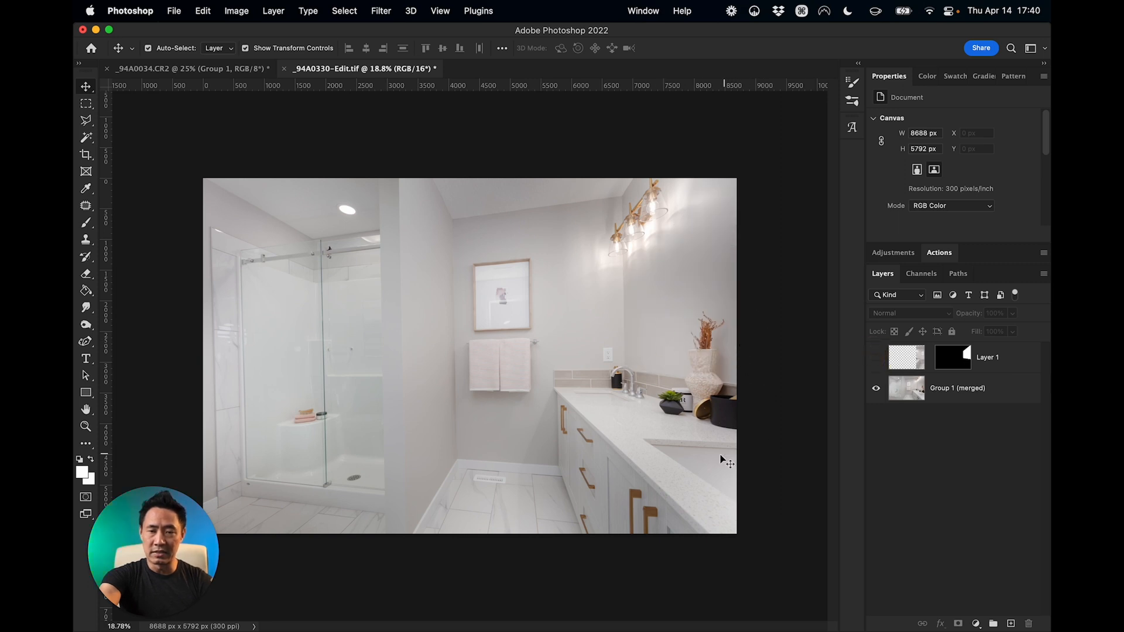
pyautogui.click(878, 360)
pyautogui.click(877, 359)
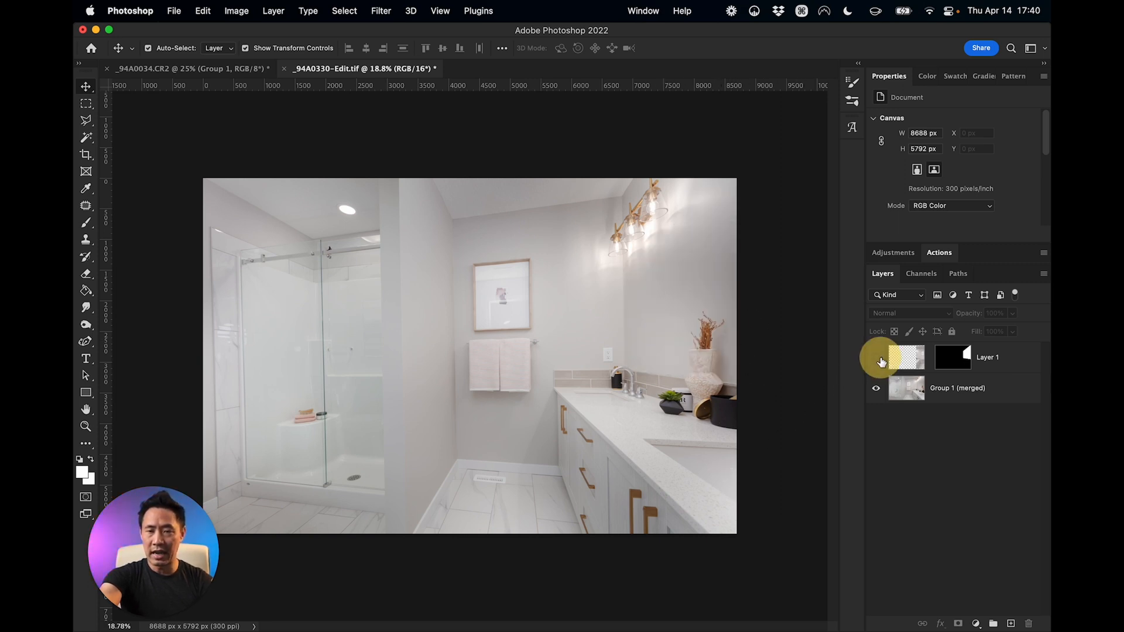
pyautogui.click(696, 394)
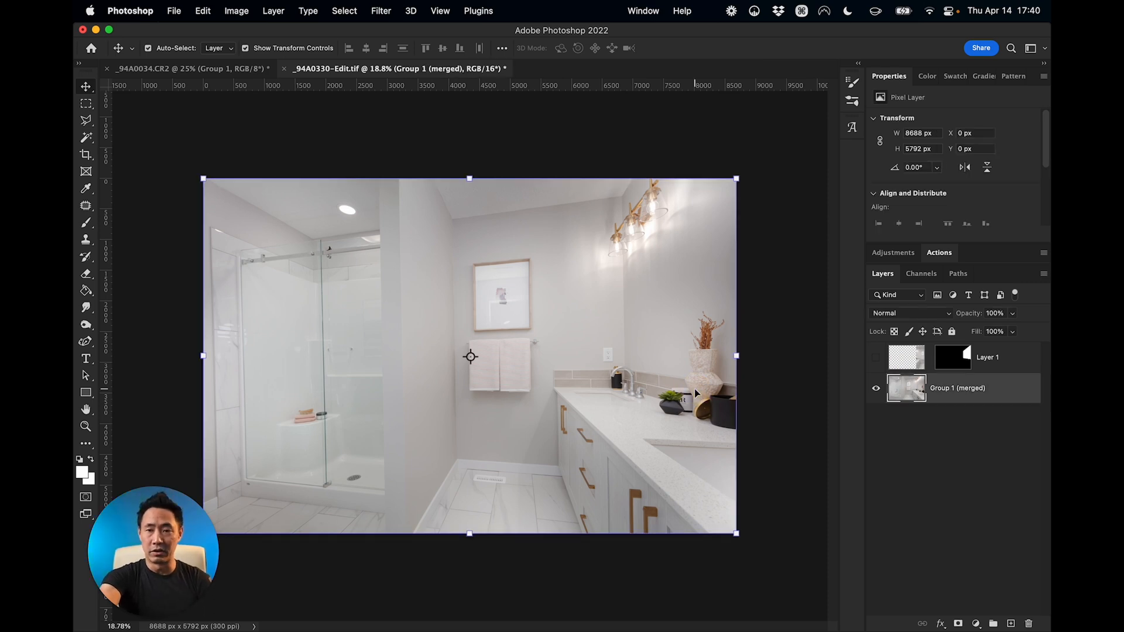
pyautogui.click(876, 358)
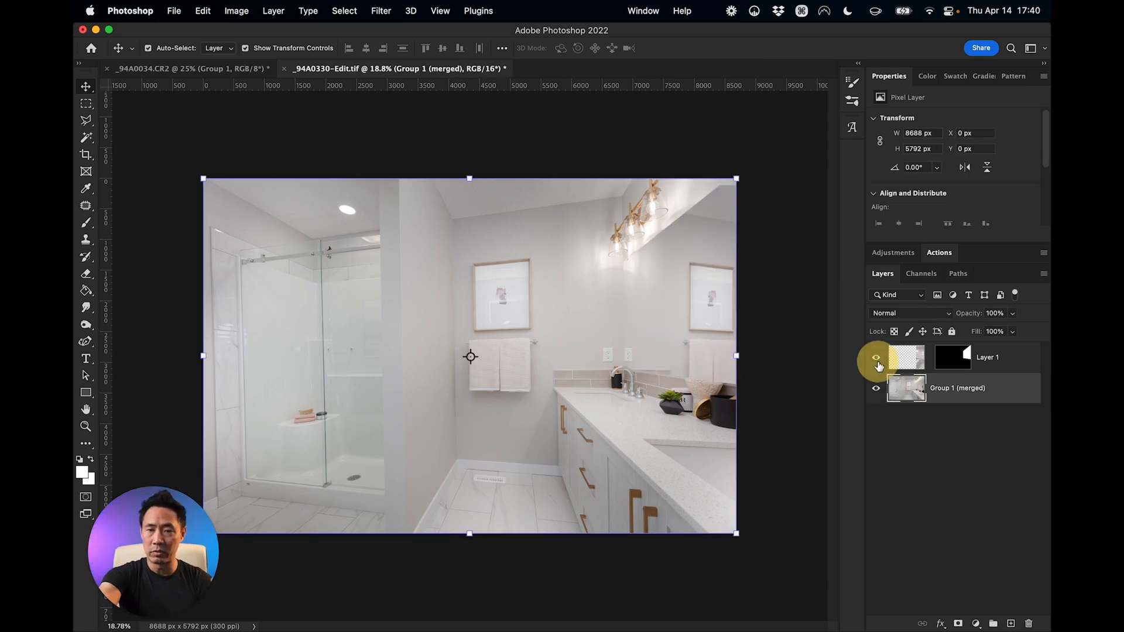
pyautogui.click(877, 358)
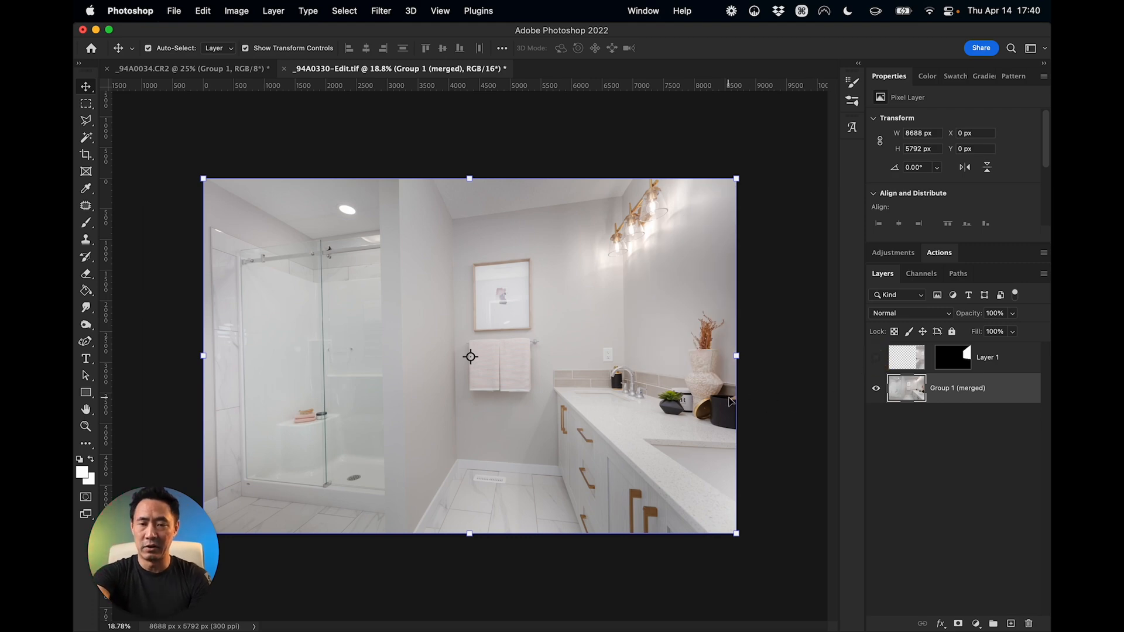
# Select the textured vase and its dried flowers on the merged photo layer with the Object Selection tool in Rectangle mode
pyautogui.scroll(5, 728, 397)
pyautogui.hscroll(8, 728, 398)
pyautogui.scroll(5, 728, 397)
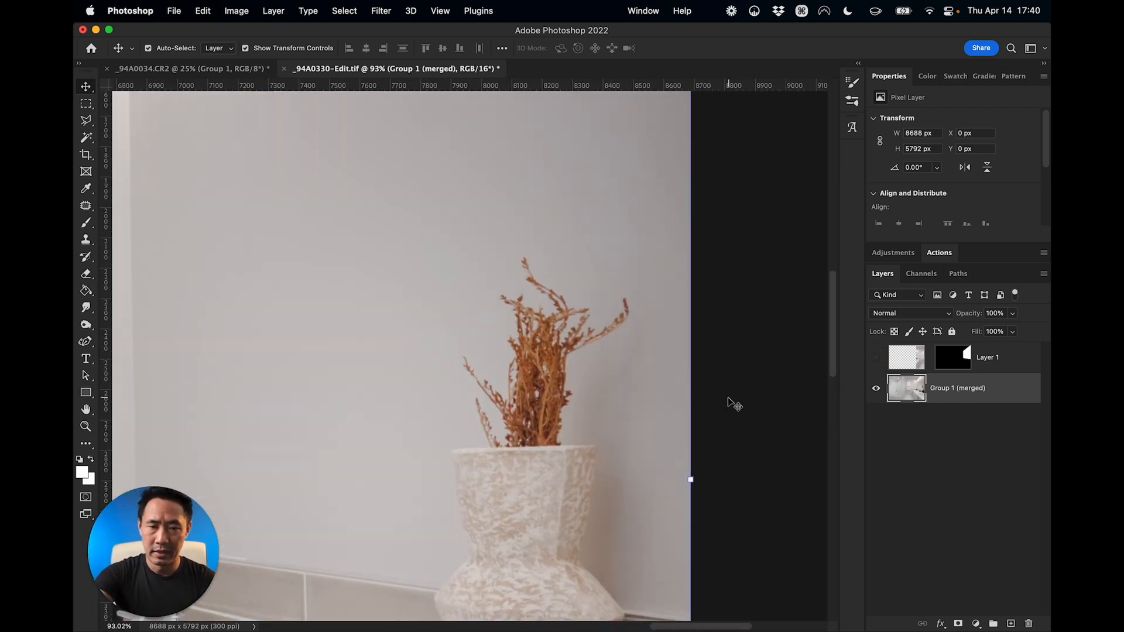
pyautogui.scroll(-5, 734, 405)
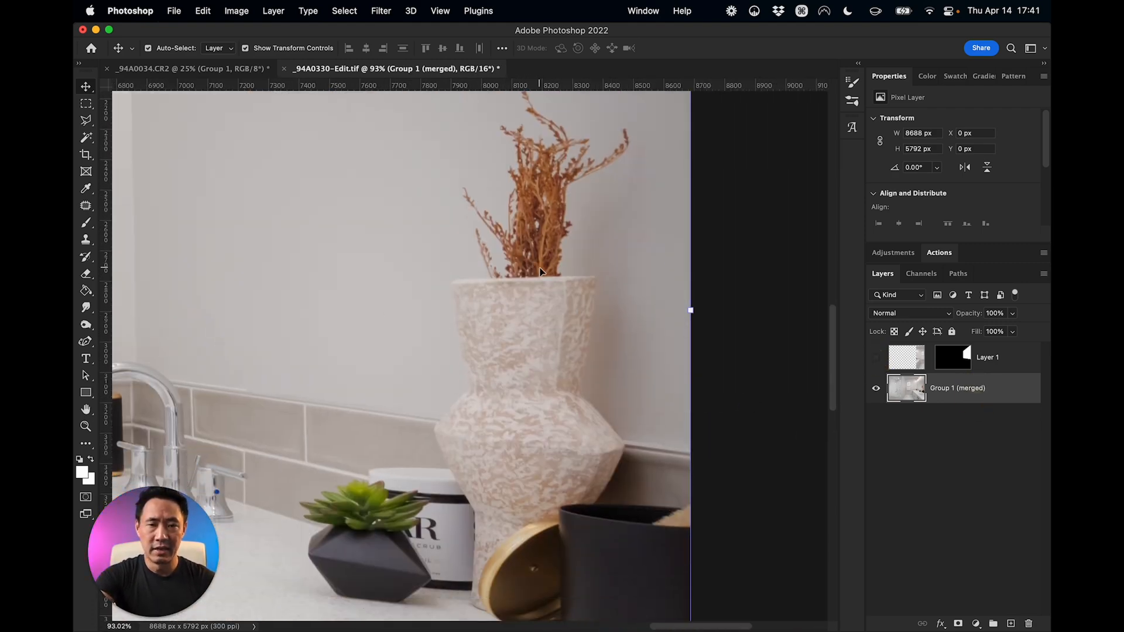
pyautogui.scroll(2, 539, 271)
pyautogui.scroll(-2, 538, 267)
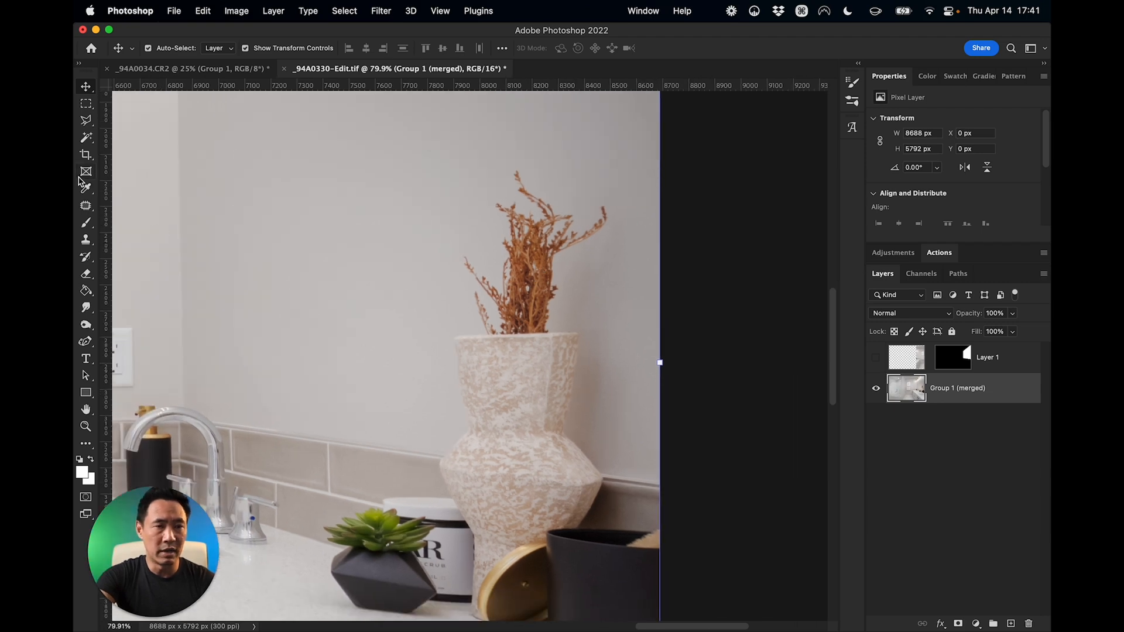
pyautogui.click(86, 139)
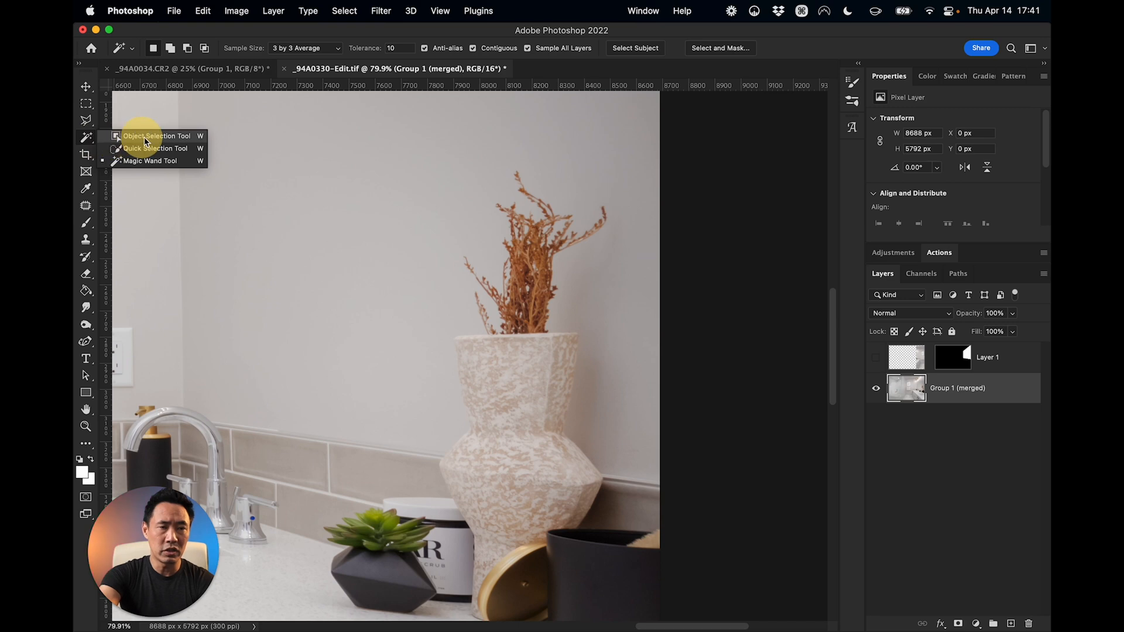
pyautogui.click(194, 140)
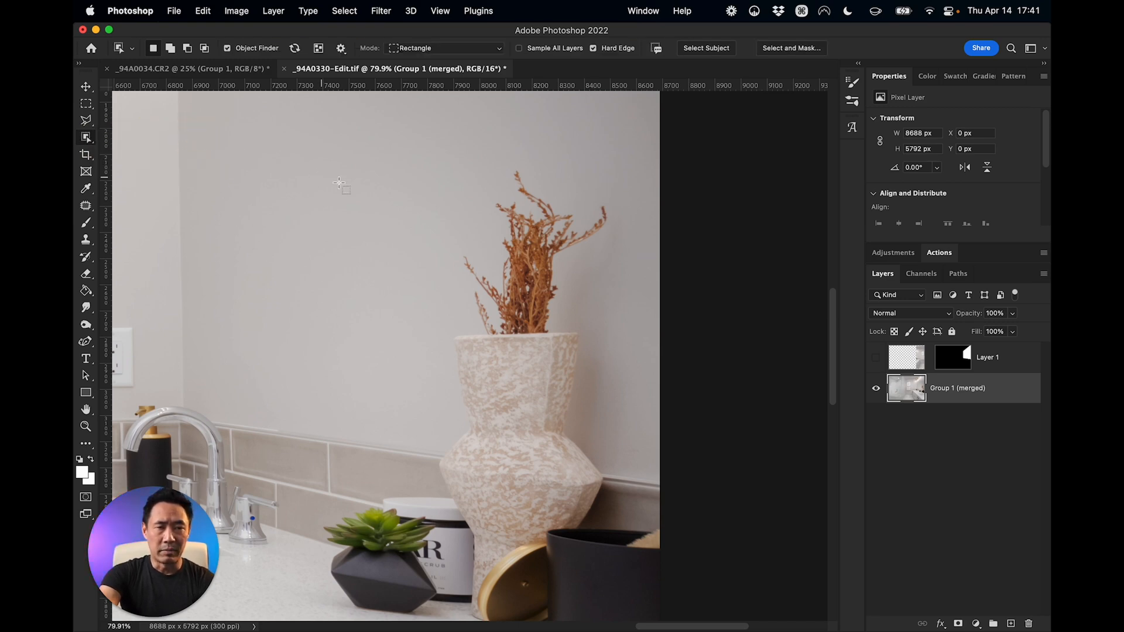
pyautogui.moveTo(434, 158); pyautogui.dragTo(620, 534)
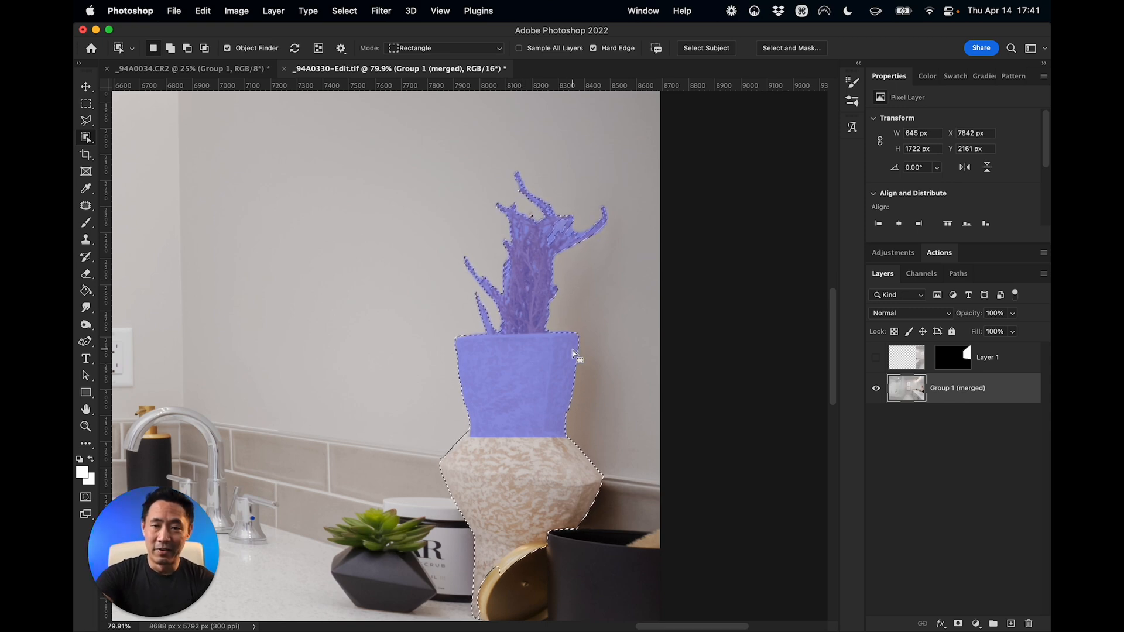
# Copy the selected vase to a new layer, place it above the flipped strip's layer, and show that layer again
pyautogui.press('l')
pyautogui.rightClick(501, 372)
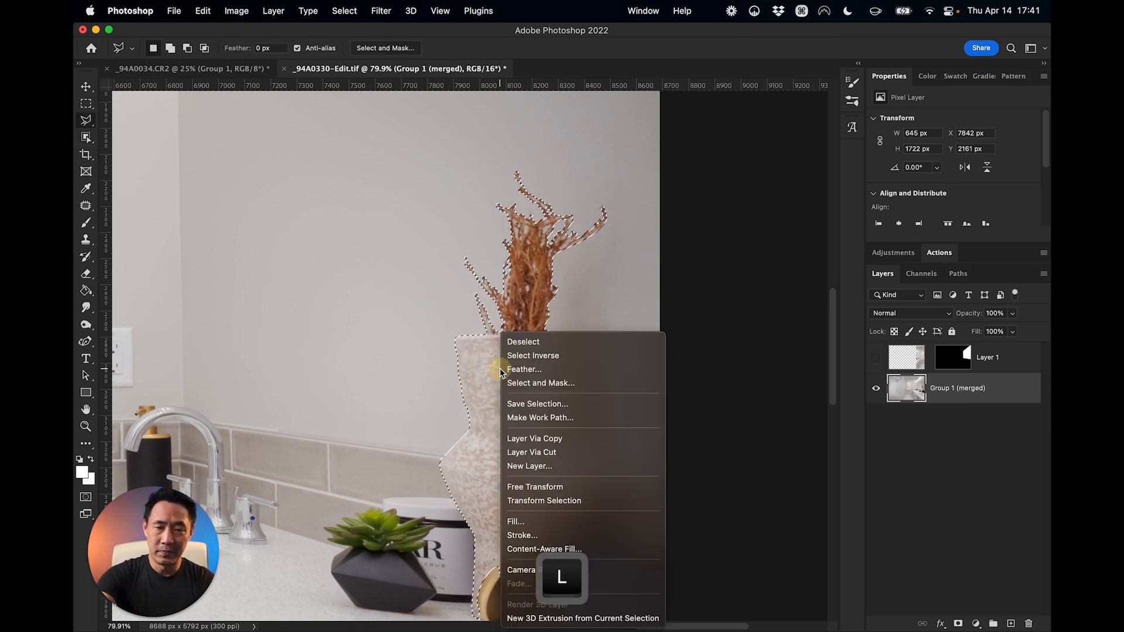
pyautogui.click(556, 443)
pyautogui.moveTo(969, 389); pyautogui.dragTo(966, 351)
pyautogui.click(876, 389)
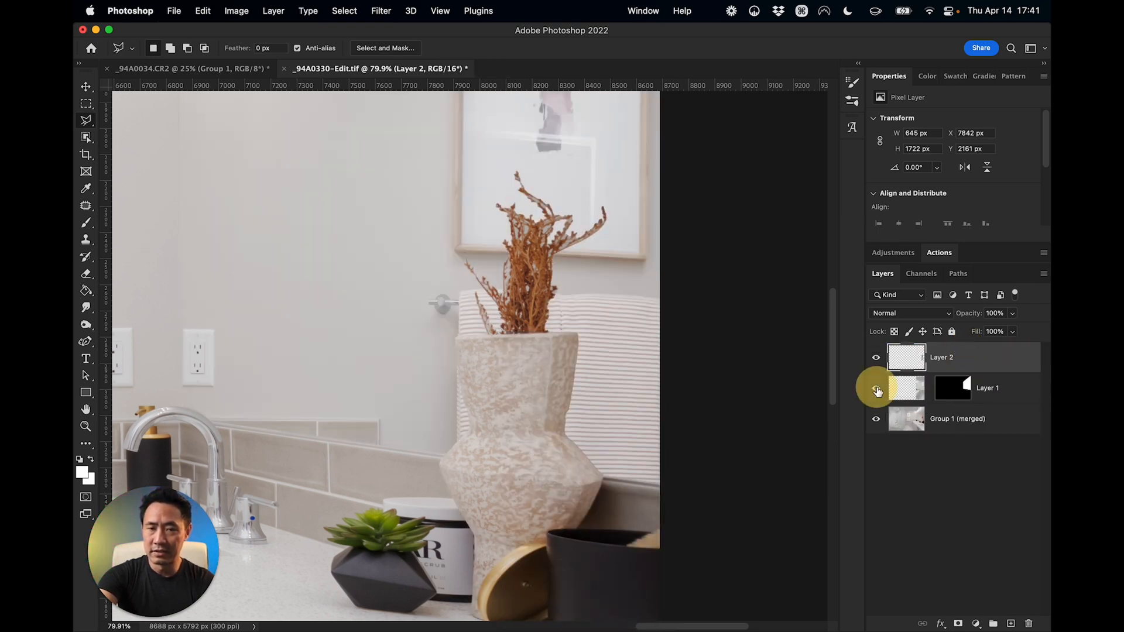
pyautogui.scroll(-3, 703, 442)
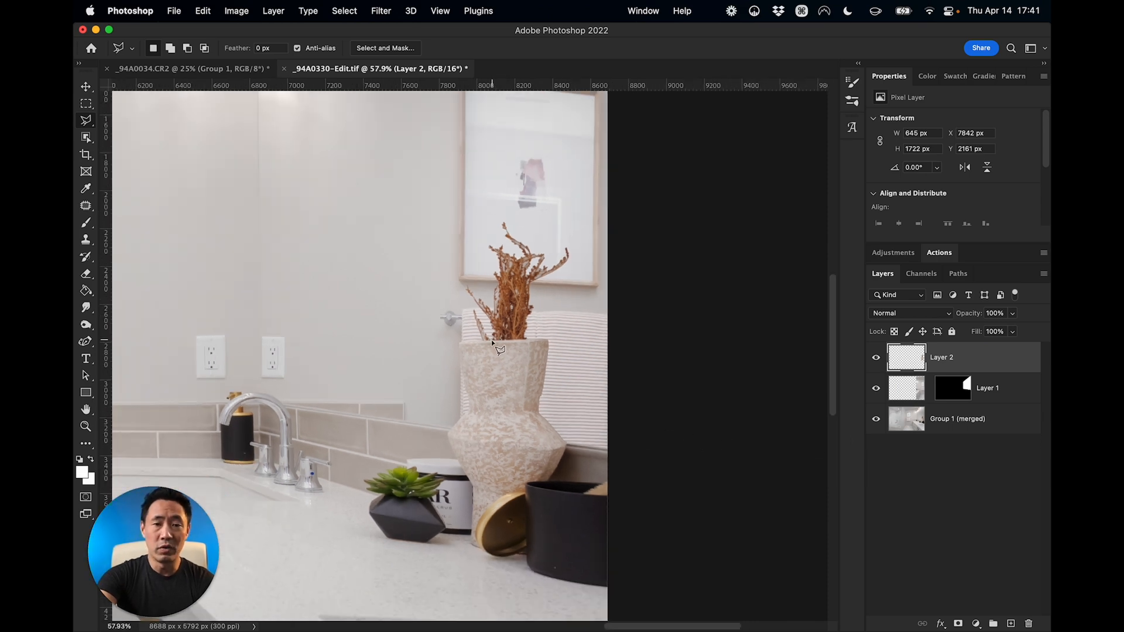
pyautogui.scroll(-2, 555, 450)
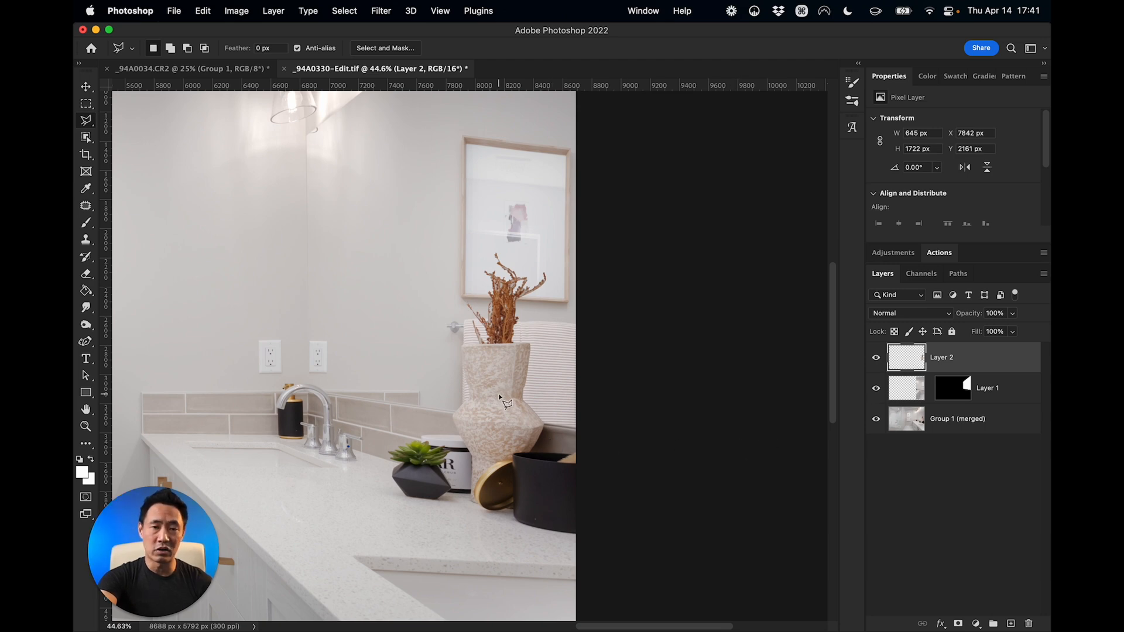
pyautogui.rightClick(967, 360)
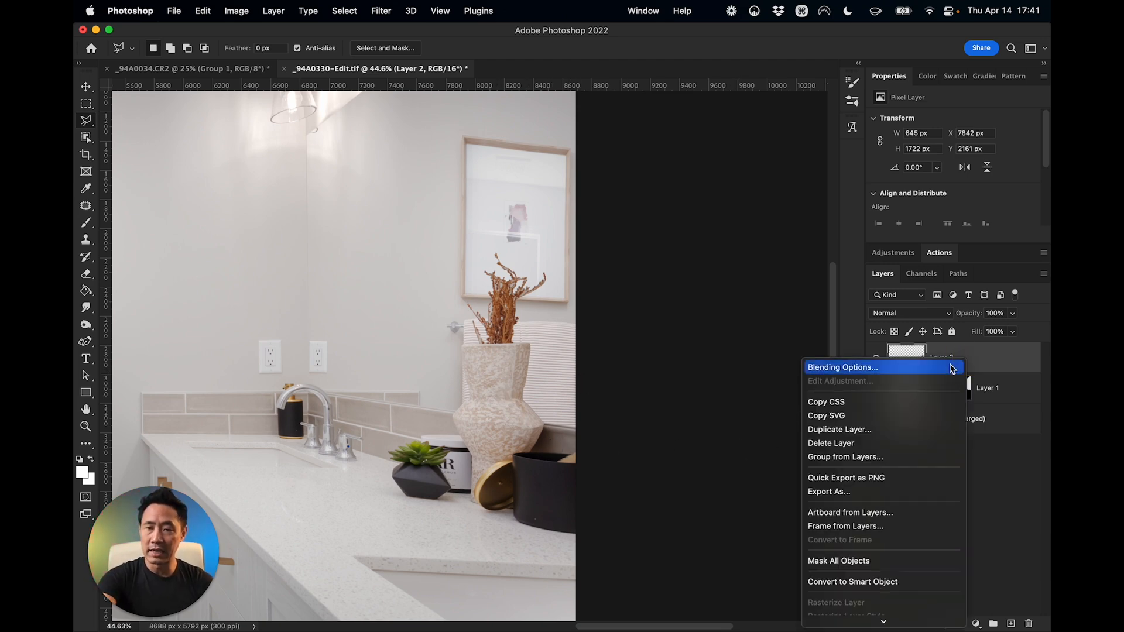
pyautogui.click(919, 429)
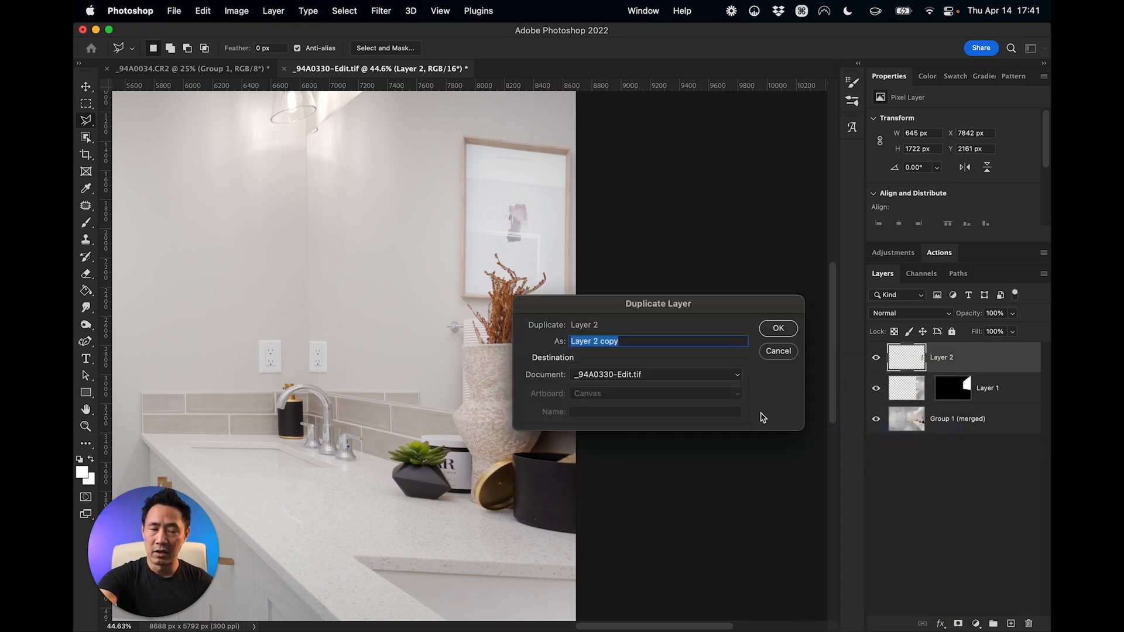
pyautogui.click(793, 355)
# Set up the Magic Wand for cleaning the dried flowers, with Contiguous and Sample All Layers turned off
pyautogui.scroll(4, 615, 395)
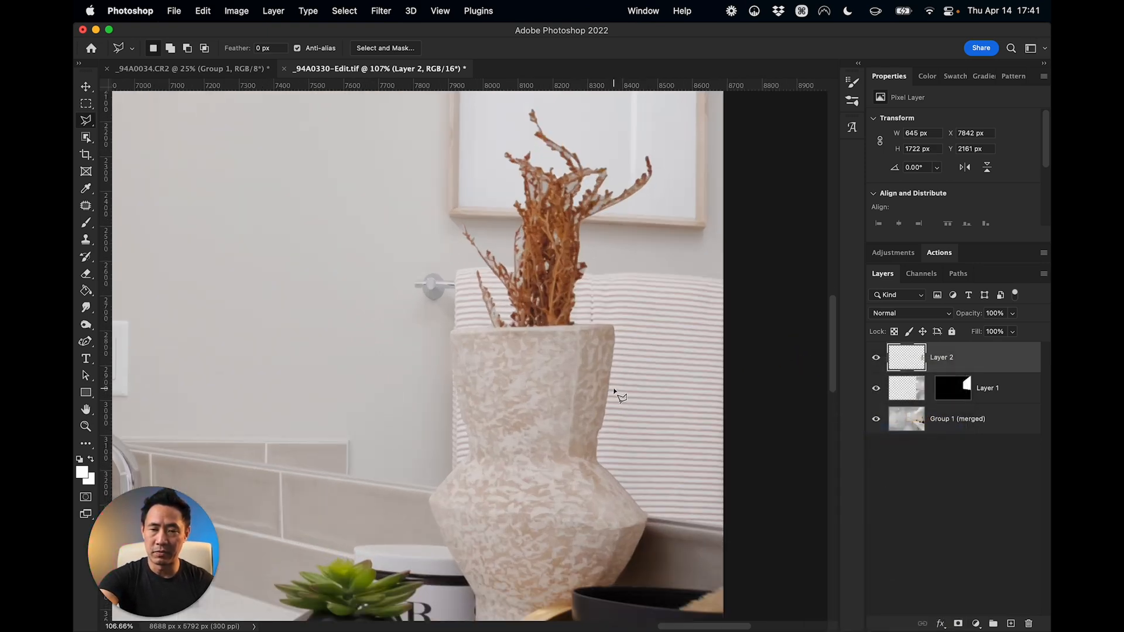
pyautogui.scroll(3, 615, 395)
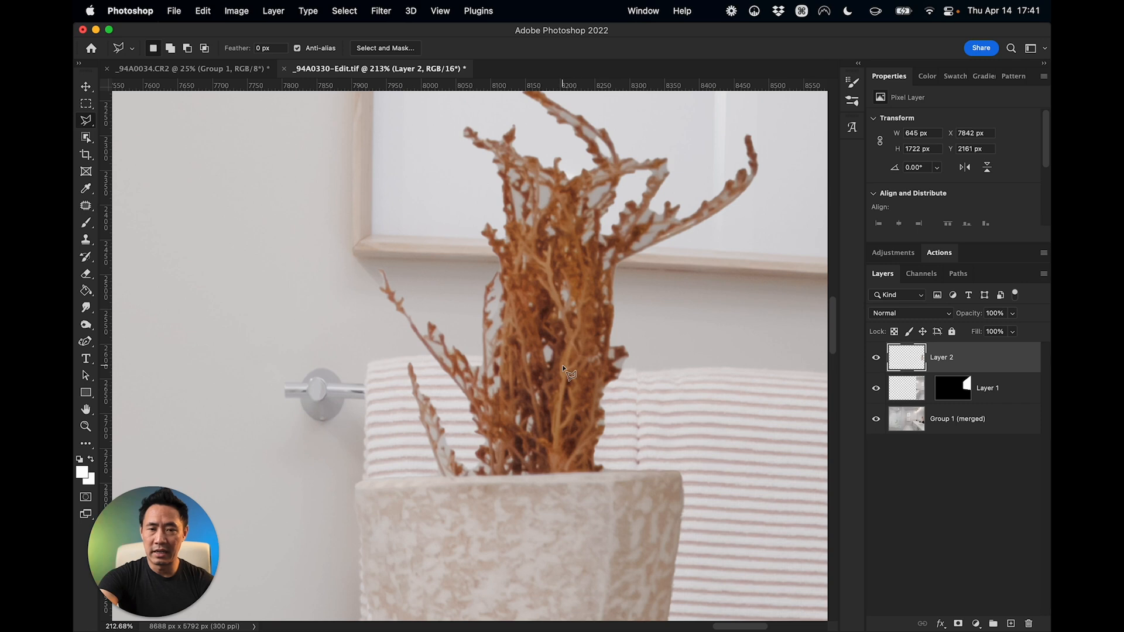
pyautogui.scroll(3, 558, 348)
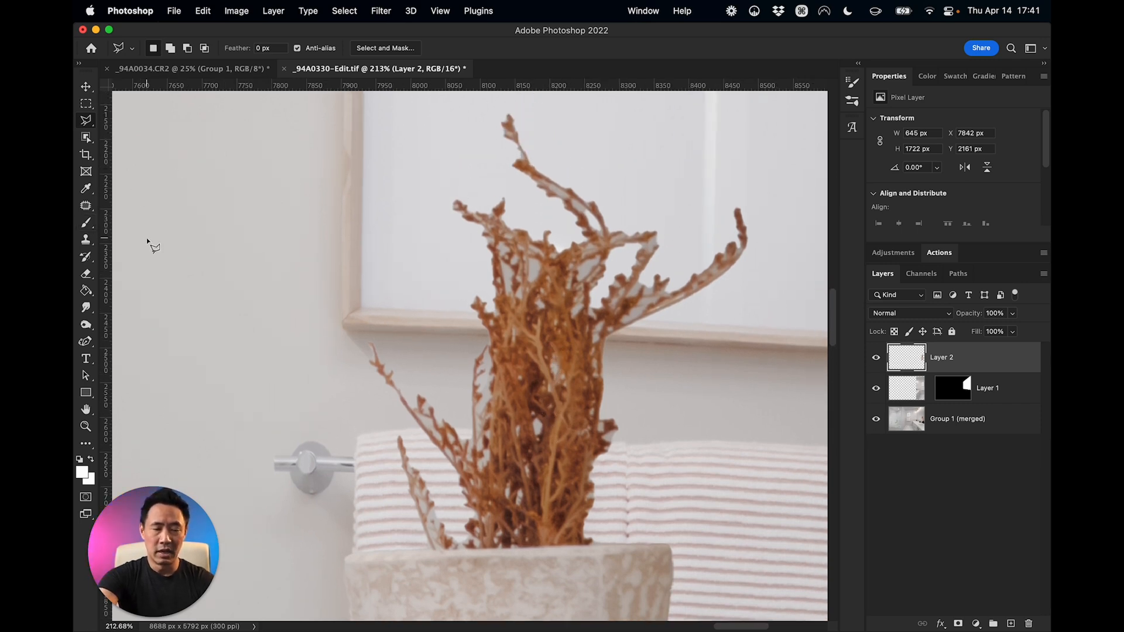
pyautogui.press('w')
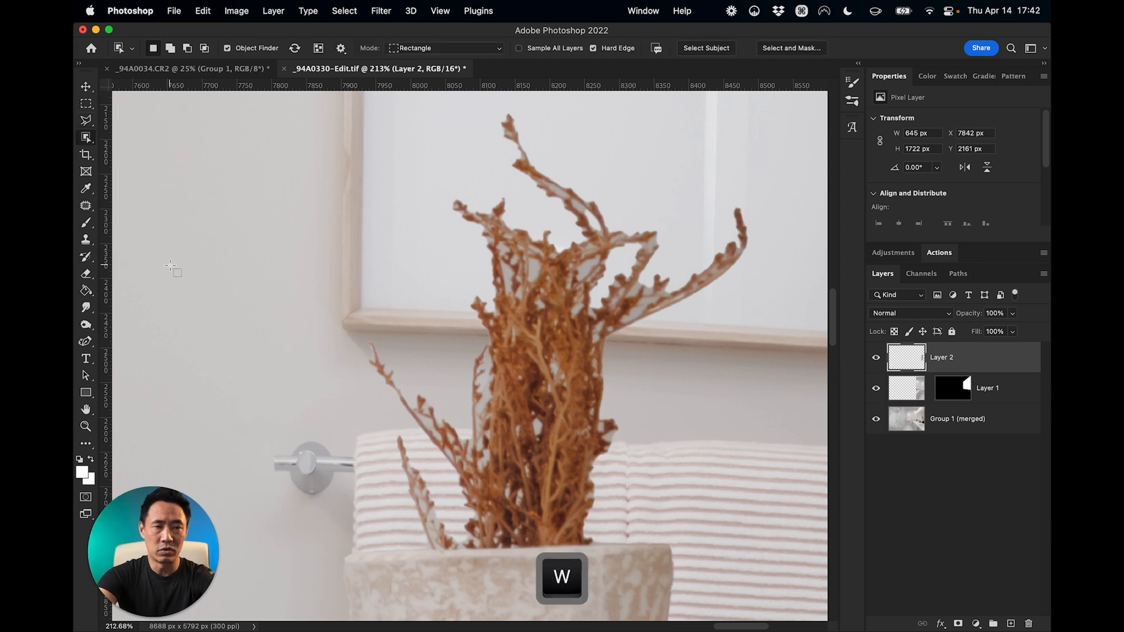
pyautogui.press('w')
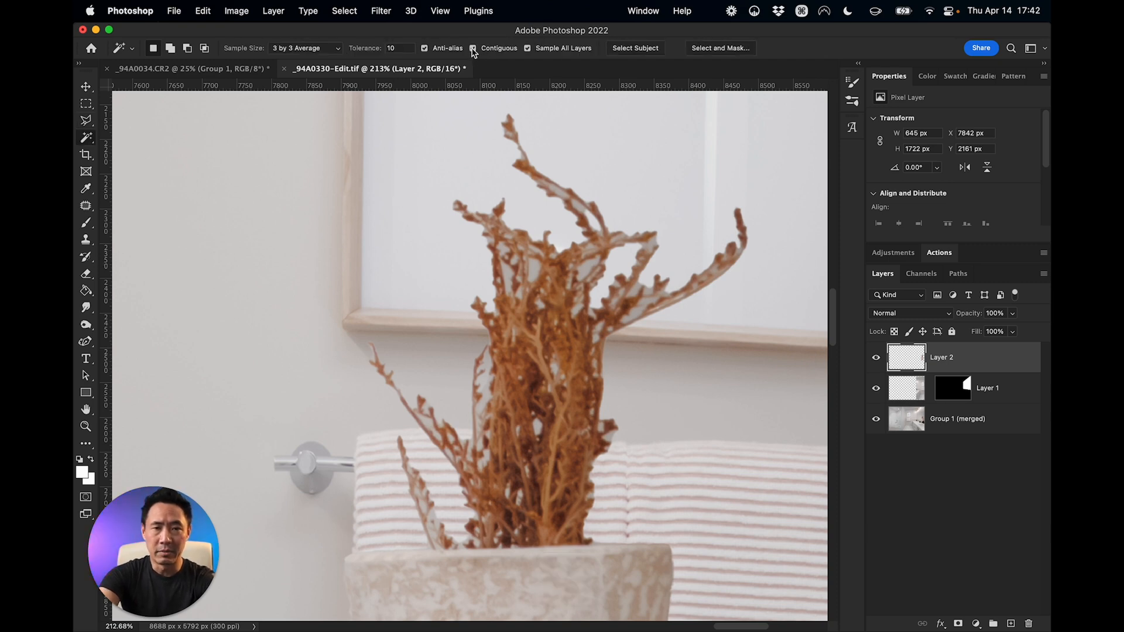
pyautogui.press('ctrl')
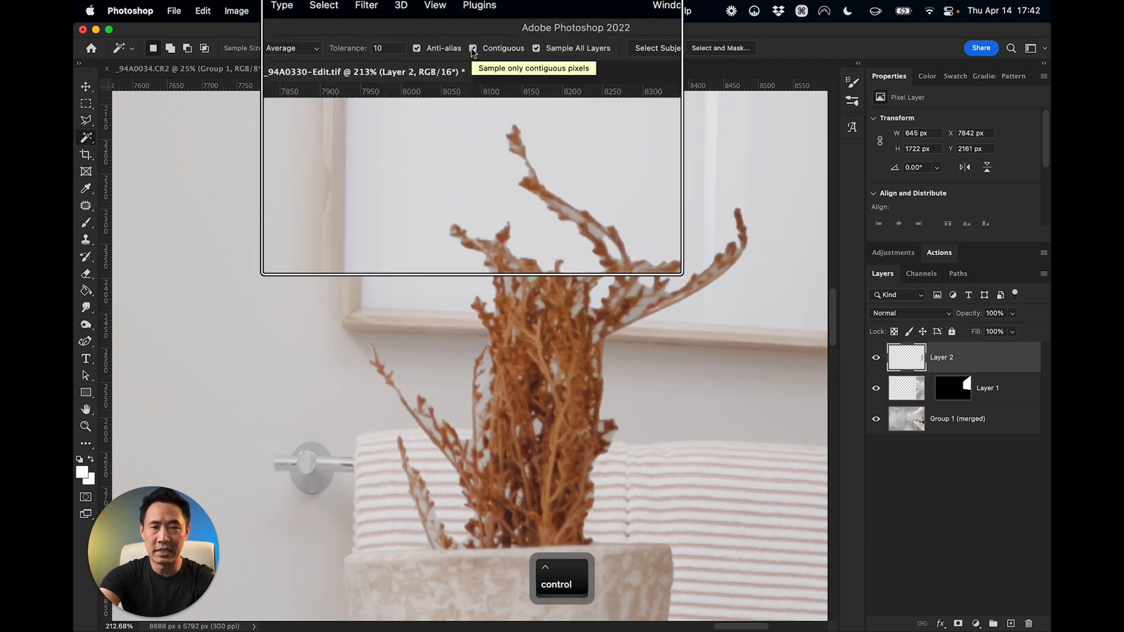
pyautogui.click(473, 49)
pyautogui.press('alt')
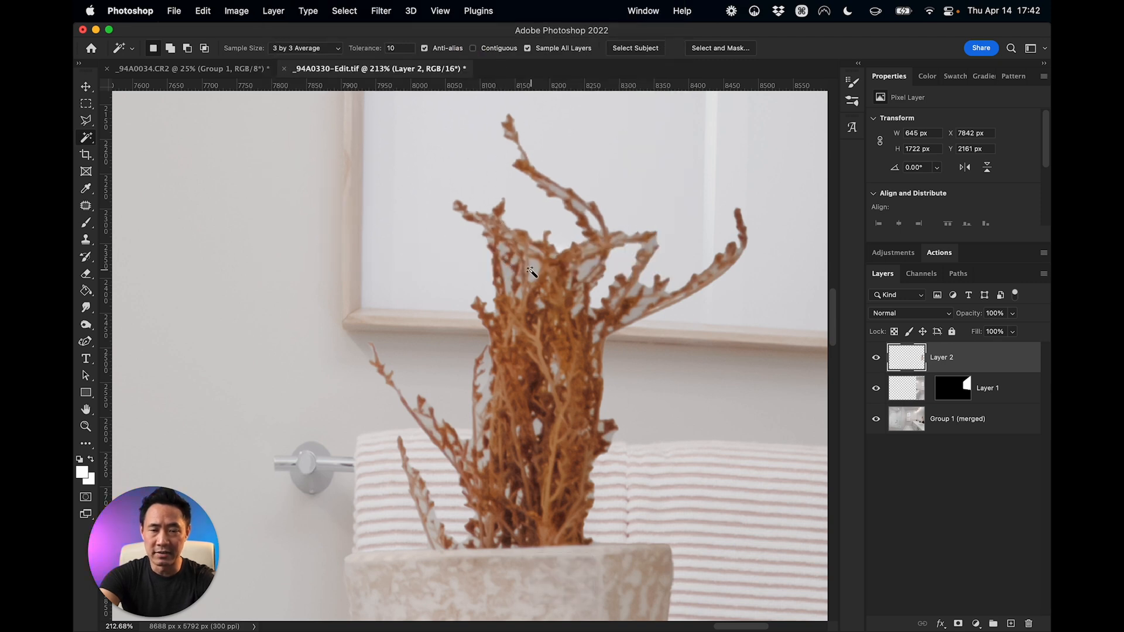
pyautogui.scroll(3, 530, 267)
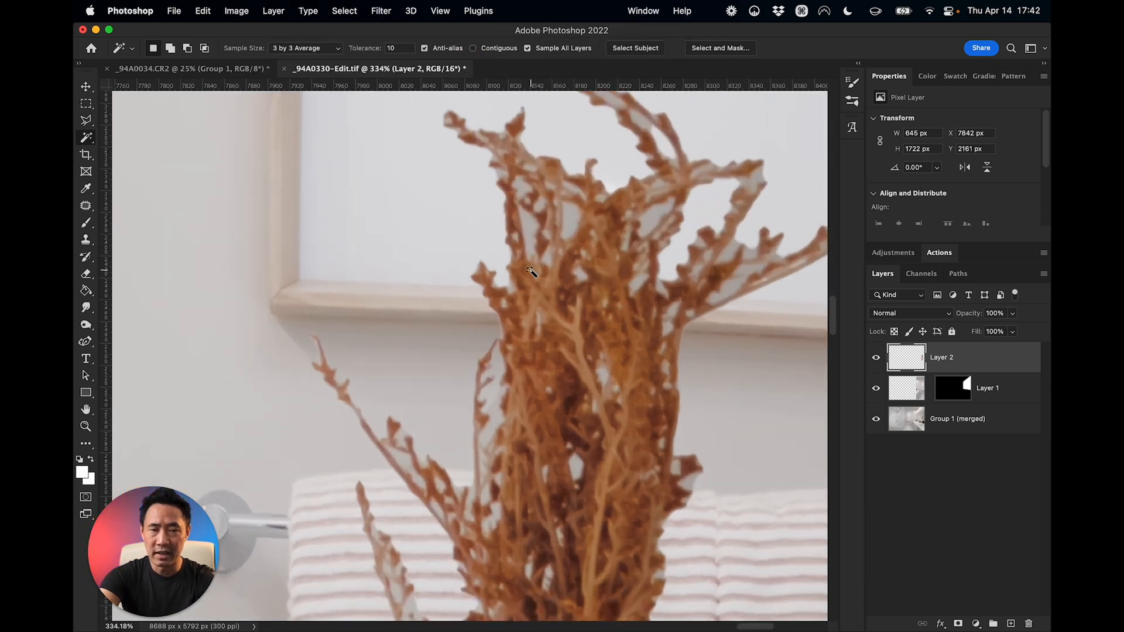
pyautogui.click(551, 50)
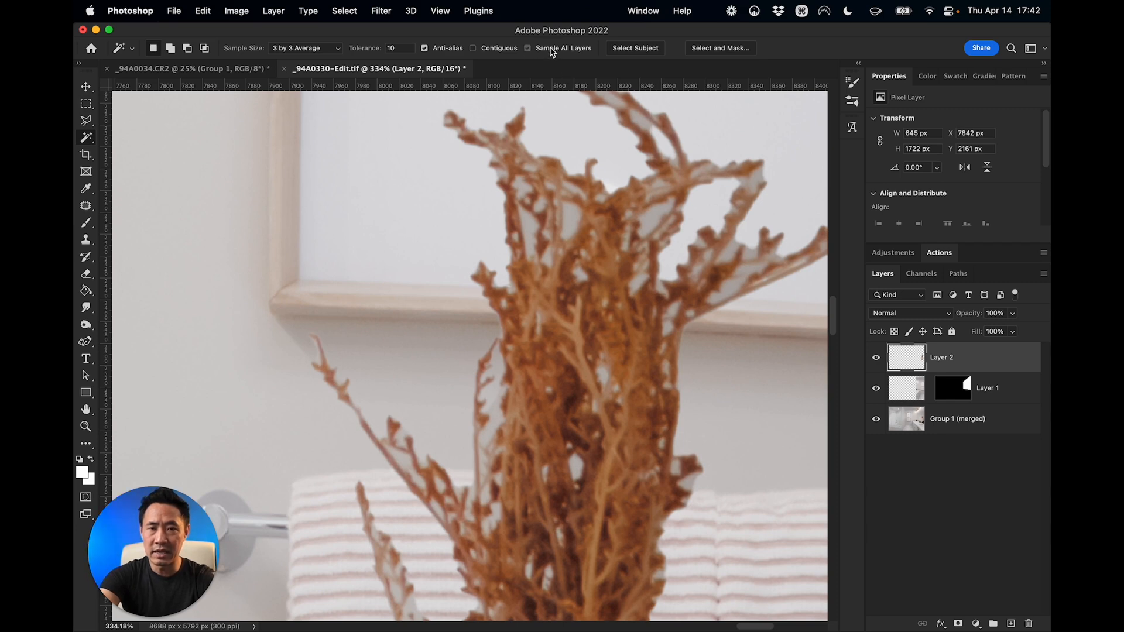
# Select the leftover grey wall patches between the dried flower stems on the vase layer, adding the darker grey tone to the selection
pyautogui.click(572, 219)
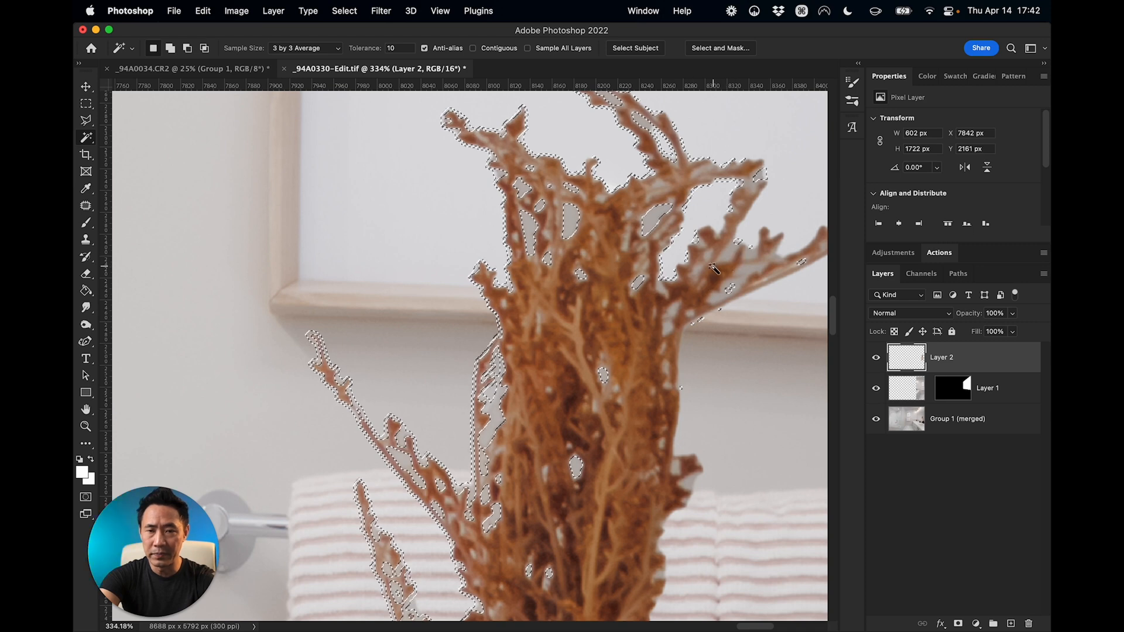
pyautogui.keyDown('shift'); pyautogui.click(673, 311); pyautogui.keyUp('shift')
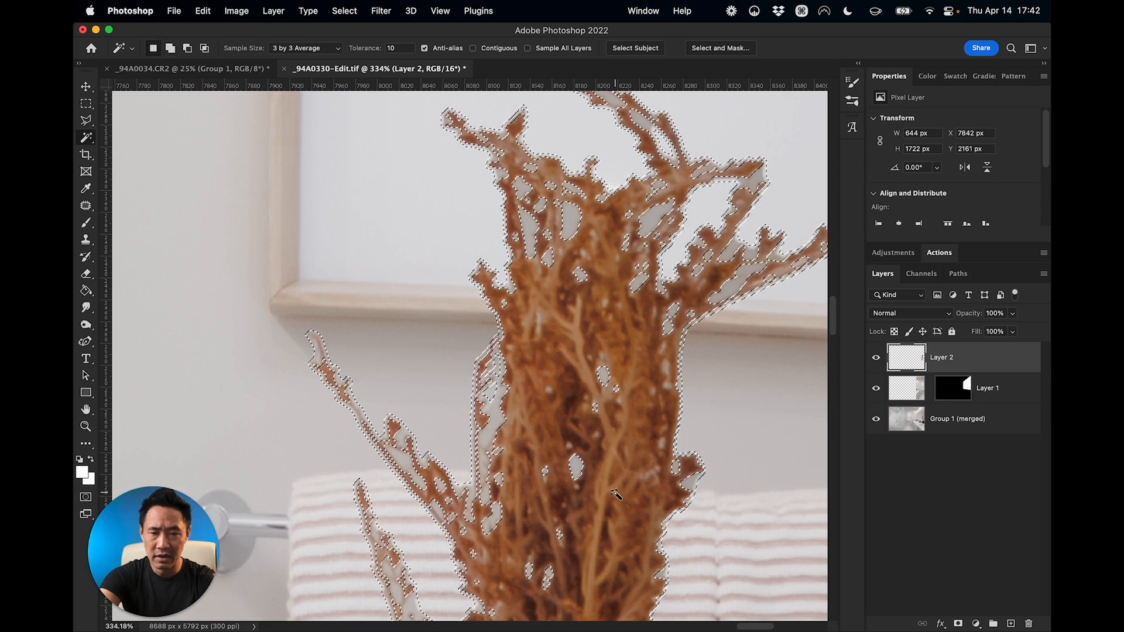
pyautogui.scroll(-5, 615, 494)
pyautogui.hscroll(-1, 614, 492)
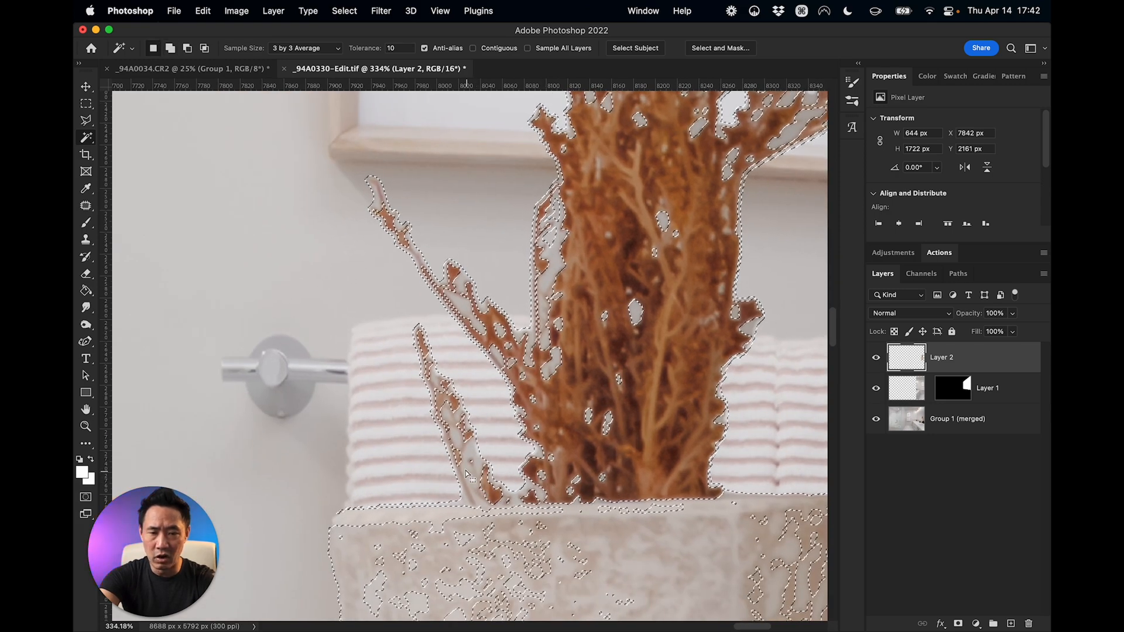
pyautogui.scroll(10, 775, 266)
pyautogui.hscroll(3, 775, 266)
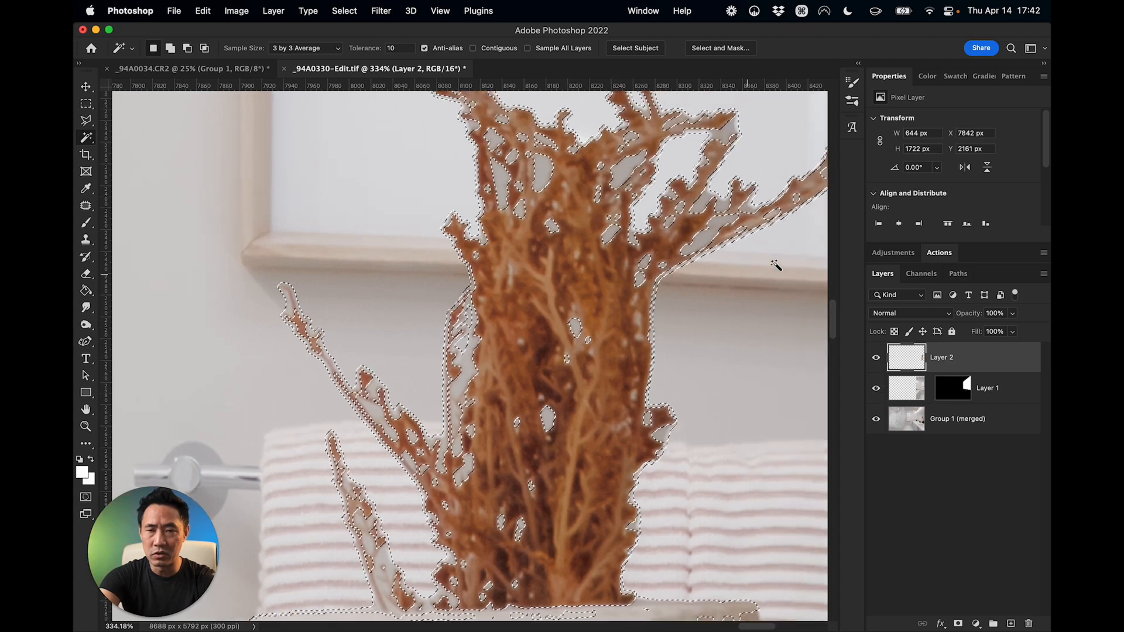
# Set up the Eraser with a 130 px brush for clearing the selected grey patches around the dried flowers
pyautogui.scroll(-4, 775, 266)
pyautogui.scroll(-5, 776, 266)
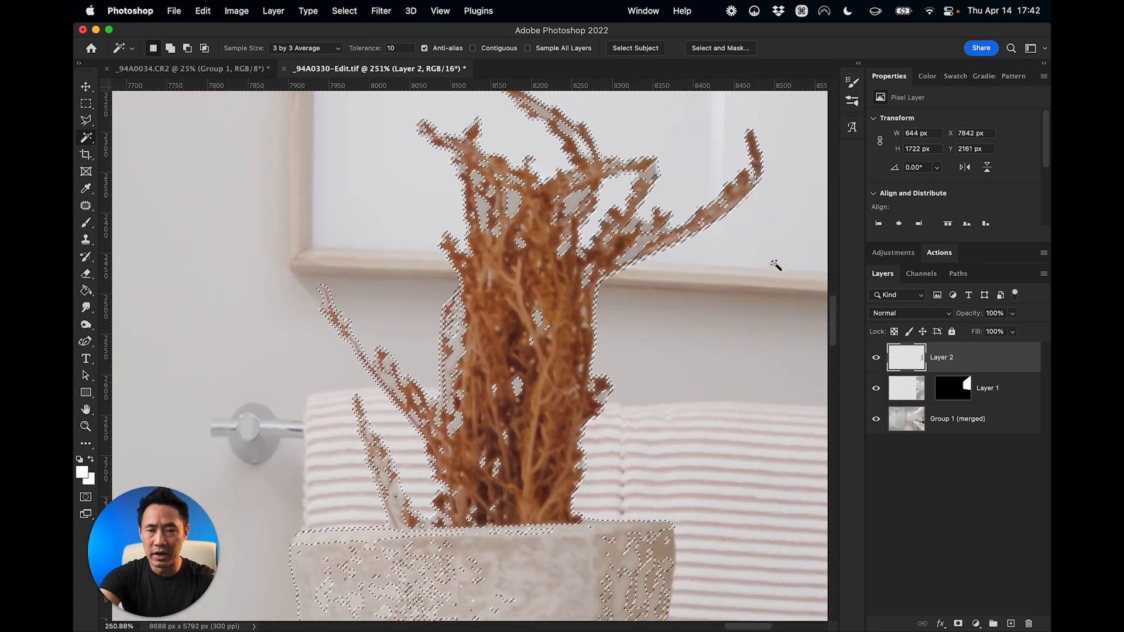
pyautogui.scroll(1, 773, 264)
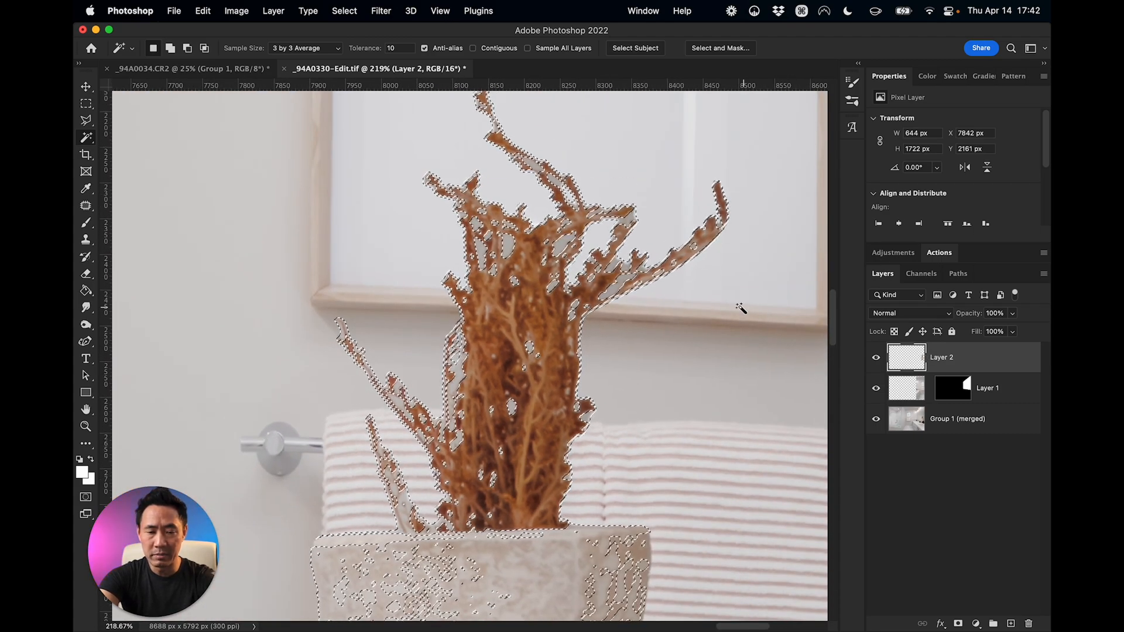
pyautogui.press('e')
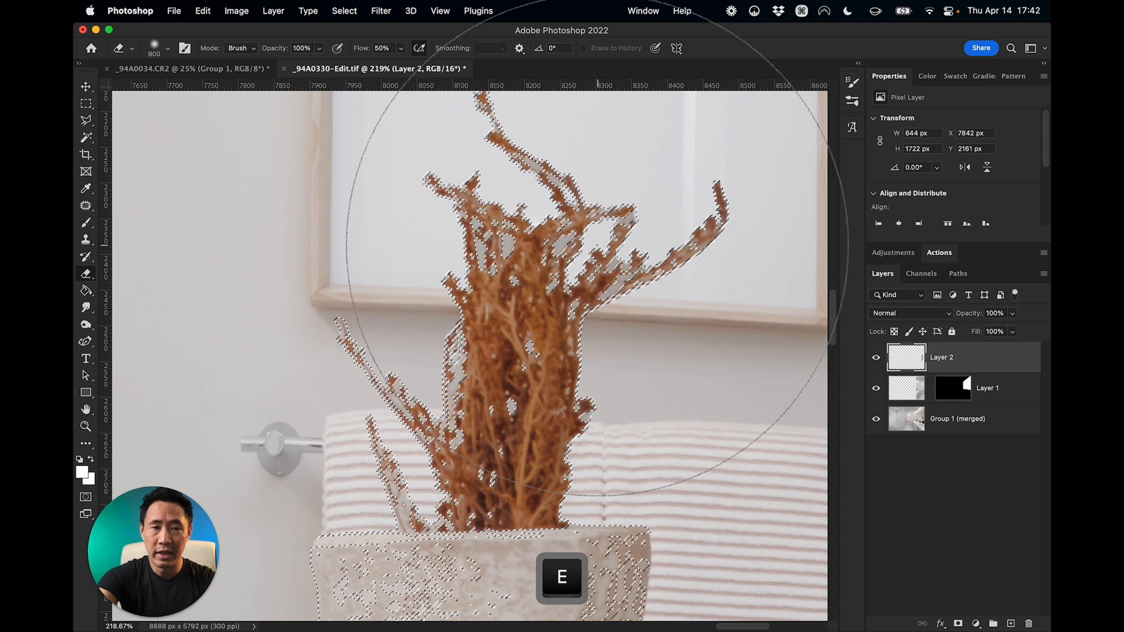
pyautogui.rightClick(597, 246)
pyautogui.doubleClick(718, 230)
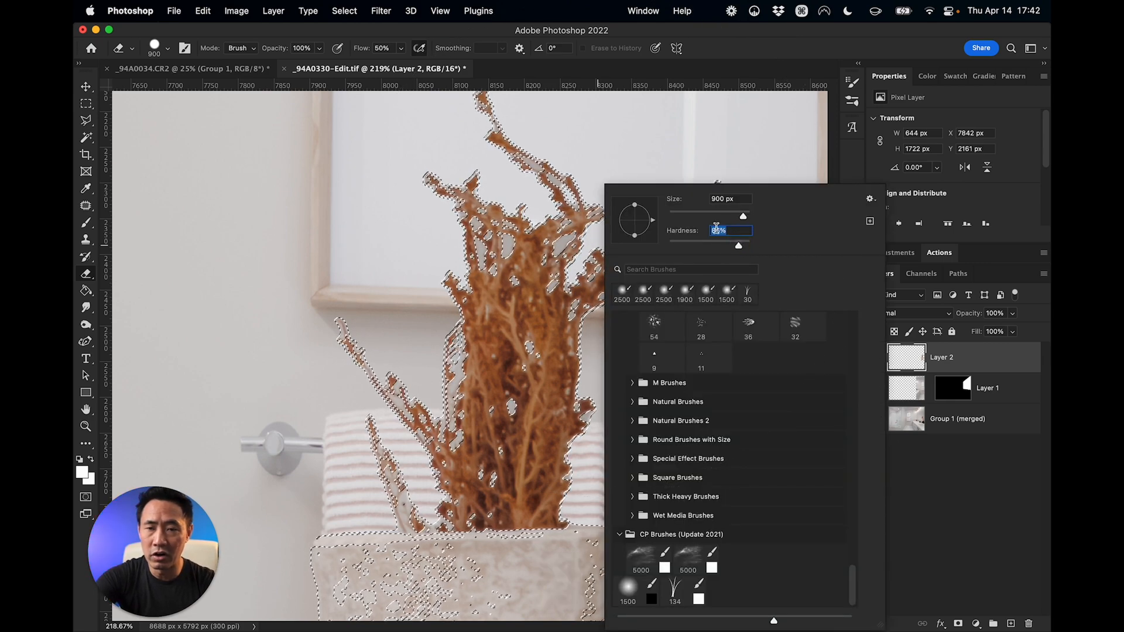
pyautogui.click(715, 216)
# Erase the selected grey wall patches between the dried flower stems on the vase layer, and deselect
pyautogui.click(525, 293)
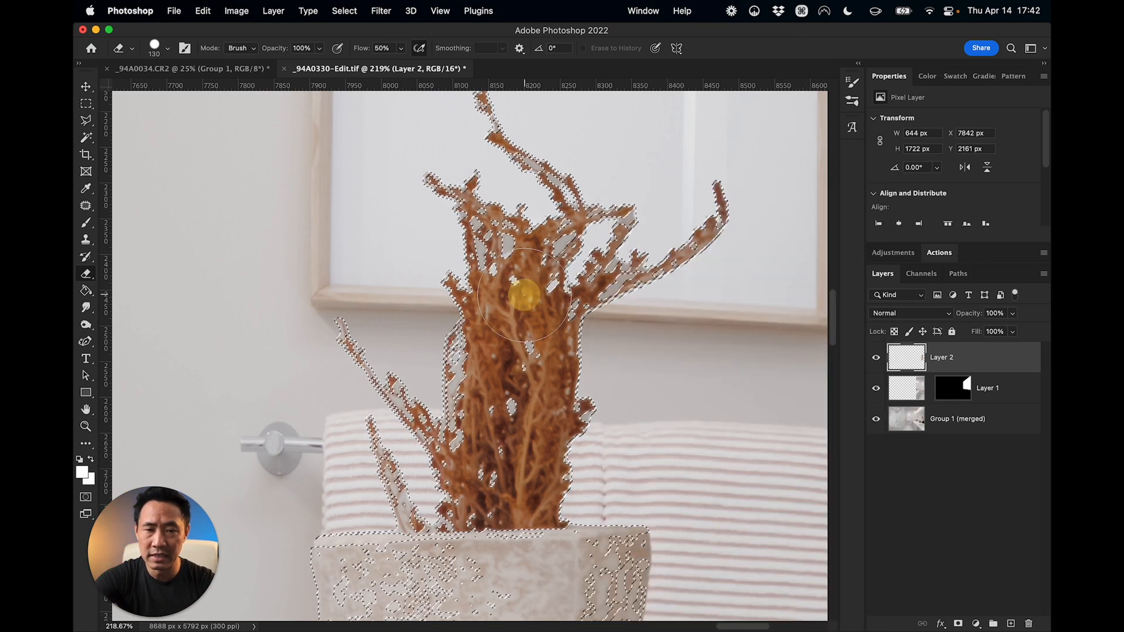
pyautogui.click(509, 279)
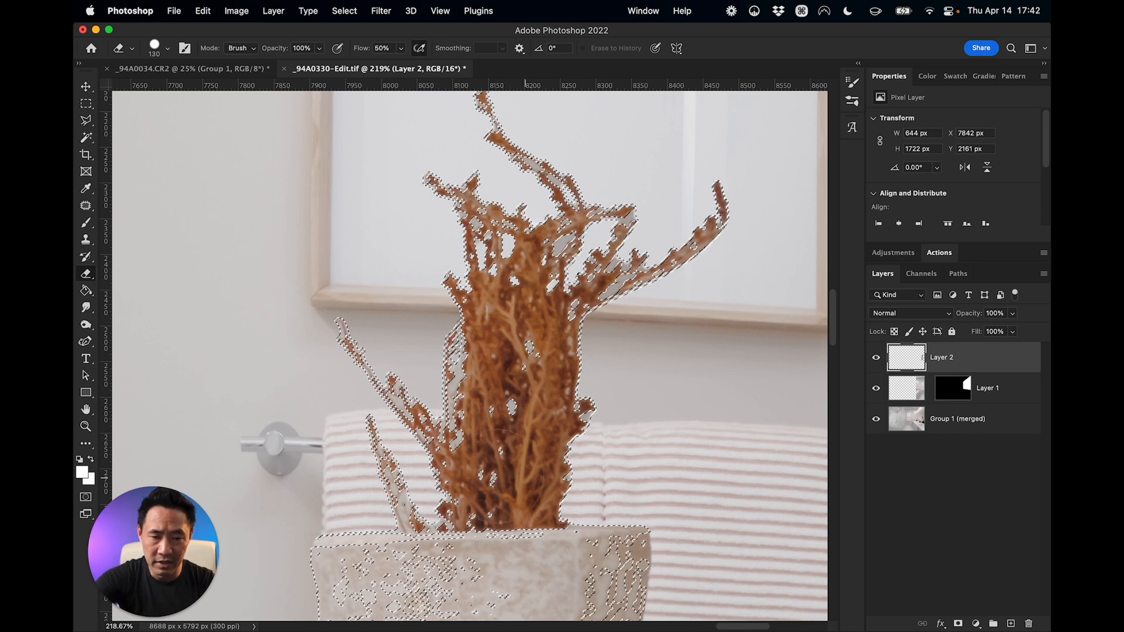
pyautogui.click(408, 483)
pyautogui.moveTo(408, 484); pyautogui.dragTo(343, 332)
pyautogui.scroll(3, 542, 375)
pyautogui.moveTo(565, 416)
pyautogui.mouseDown()
pyautogui.moveTo(571, 440)
pyautogui.moveTo(533, 545)
pyautogui.moveTo(431, 556)
pyautogui.mouseUp()
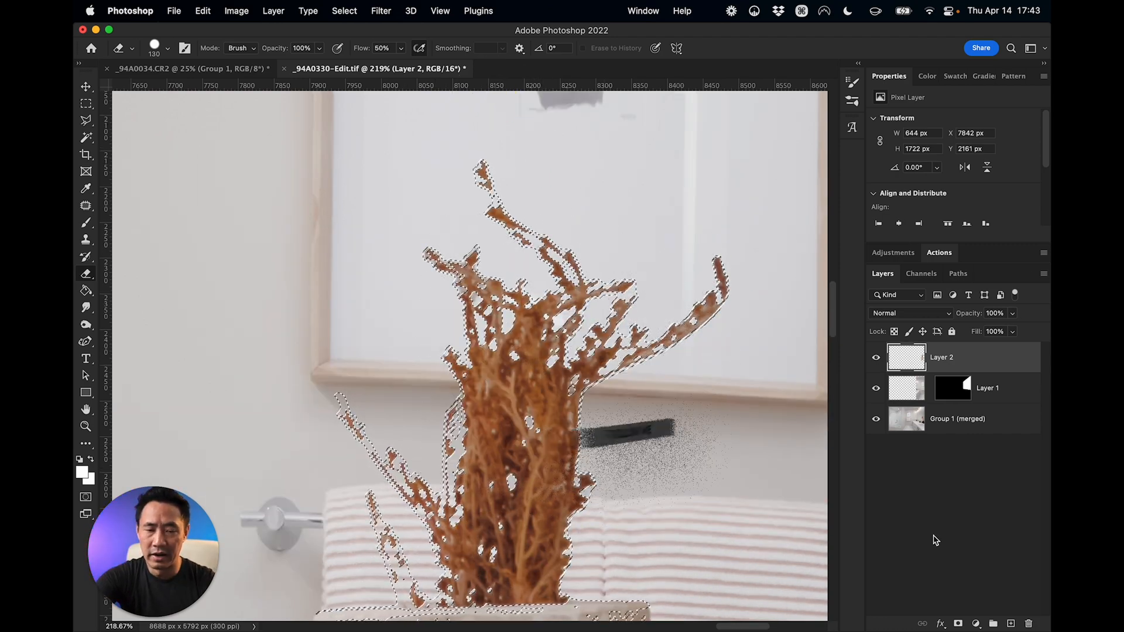
pyautogui.press('super+d')
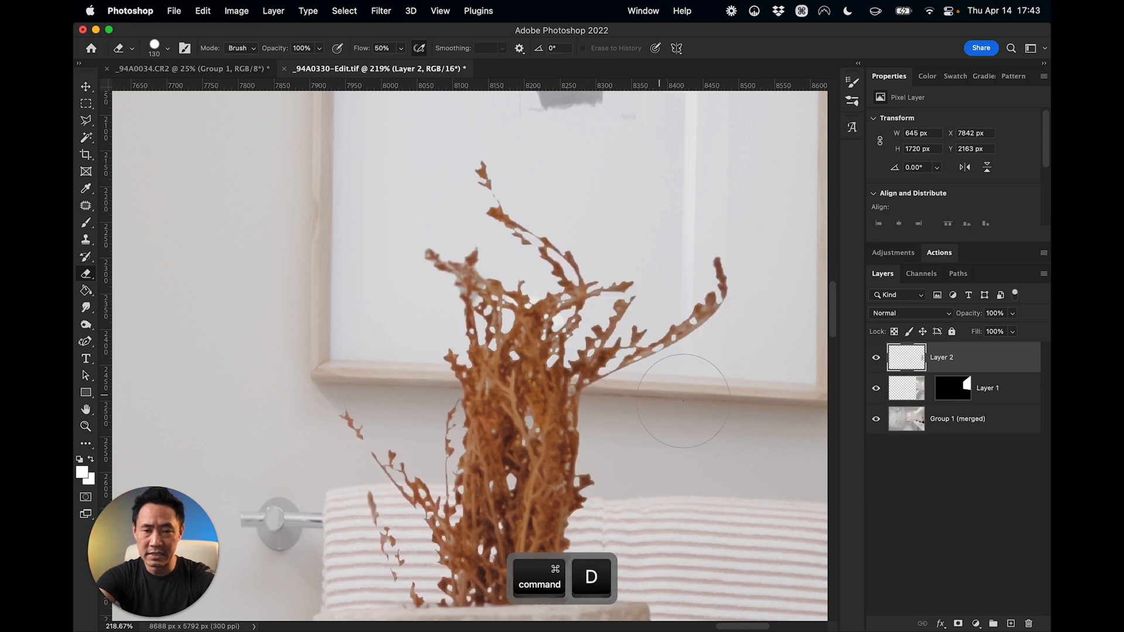
# Duplicate the cleaned vase layer to get a second vase for the reflection
pyautogui.scroll(-4, 770, 510)
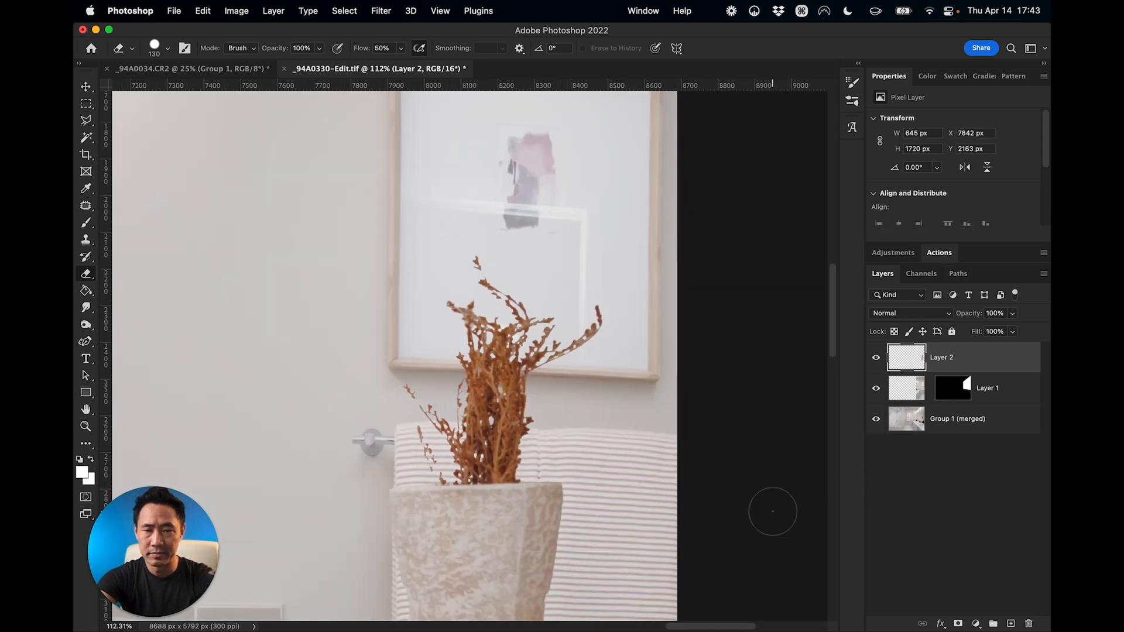
pyautogui.click(946, 490)
pyautogui.click(961, 351)
pyautogui.press('super+0')
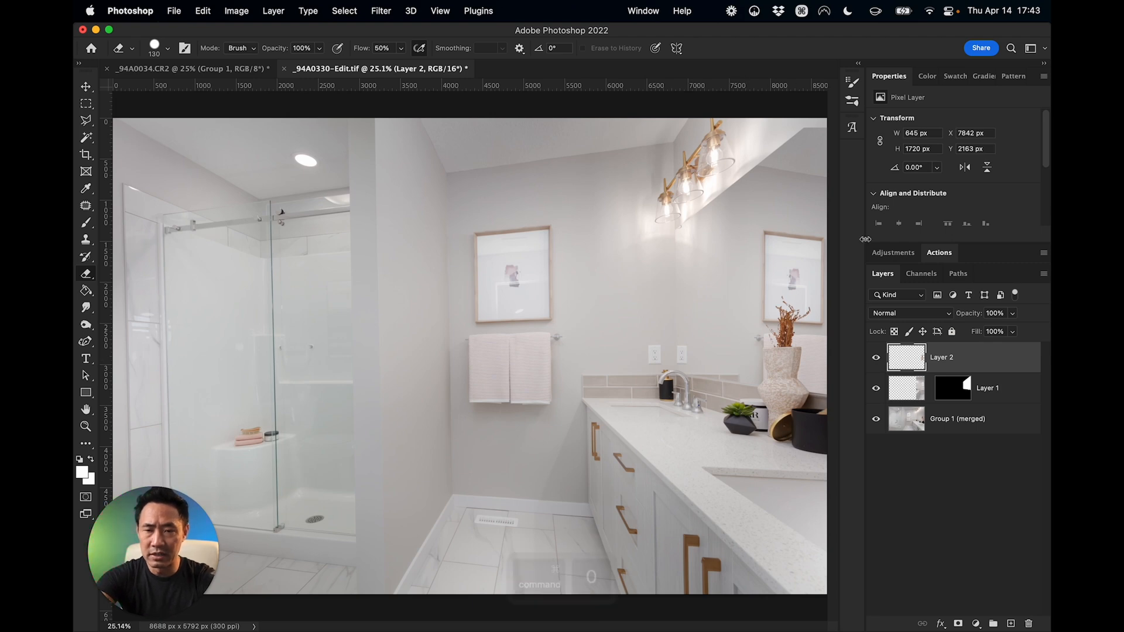
pyautogui.scroll(5, 674, 389)
pyautogui.hscroll(10, 674, 390)
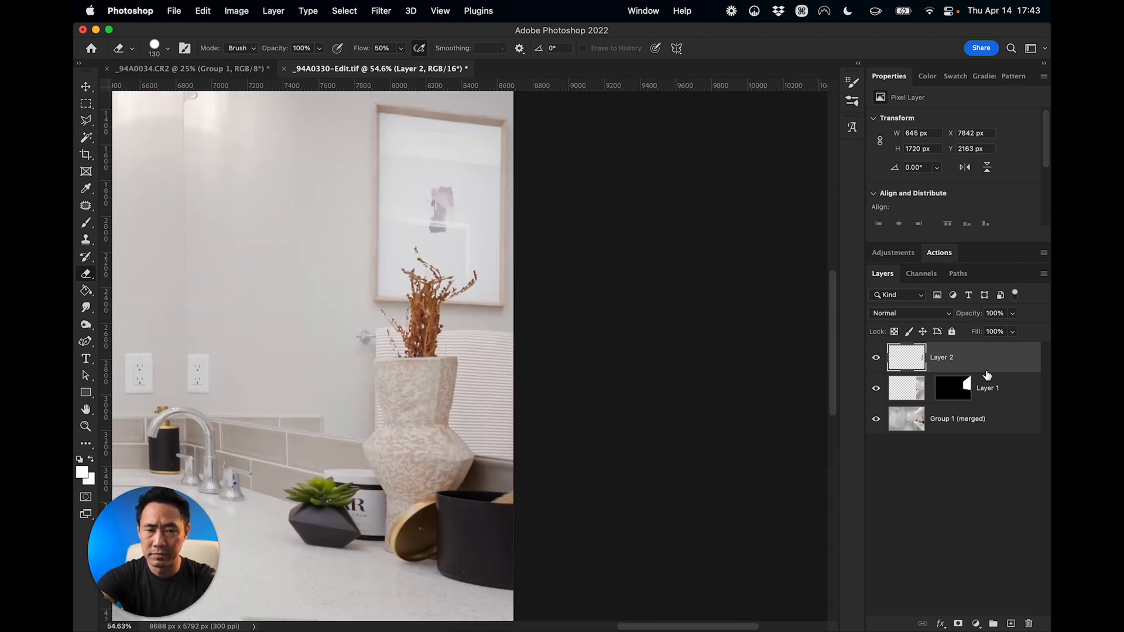
pyautogui.rightClick(911, 363)
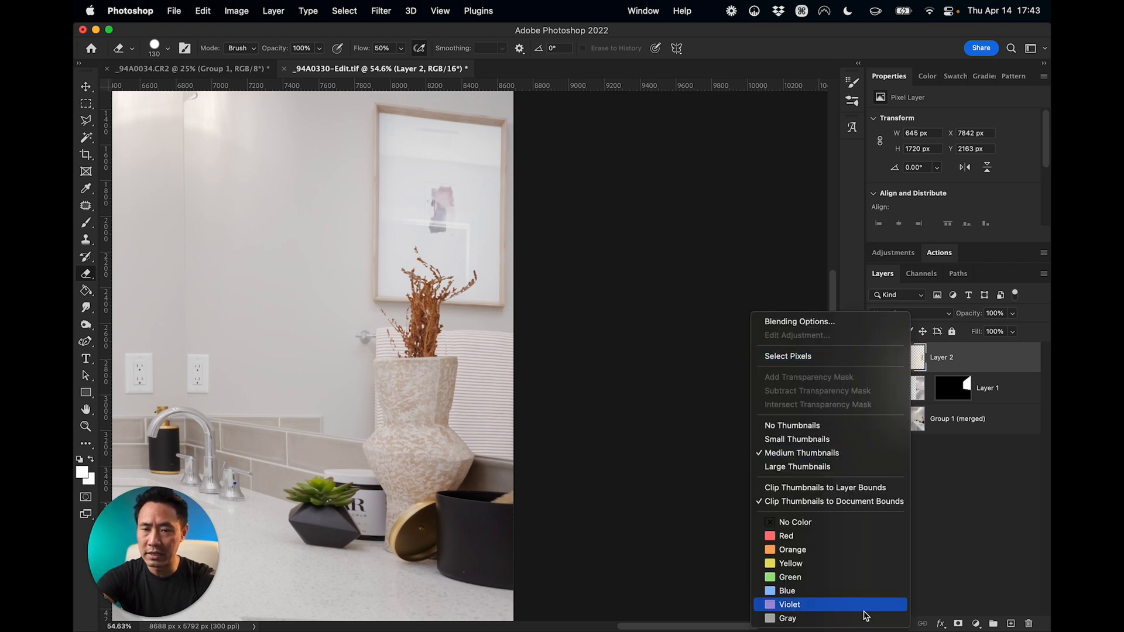
pyautogui.click(1002, 367)
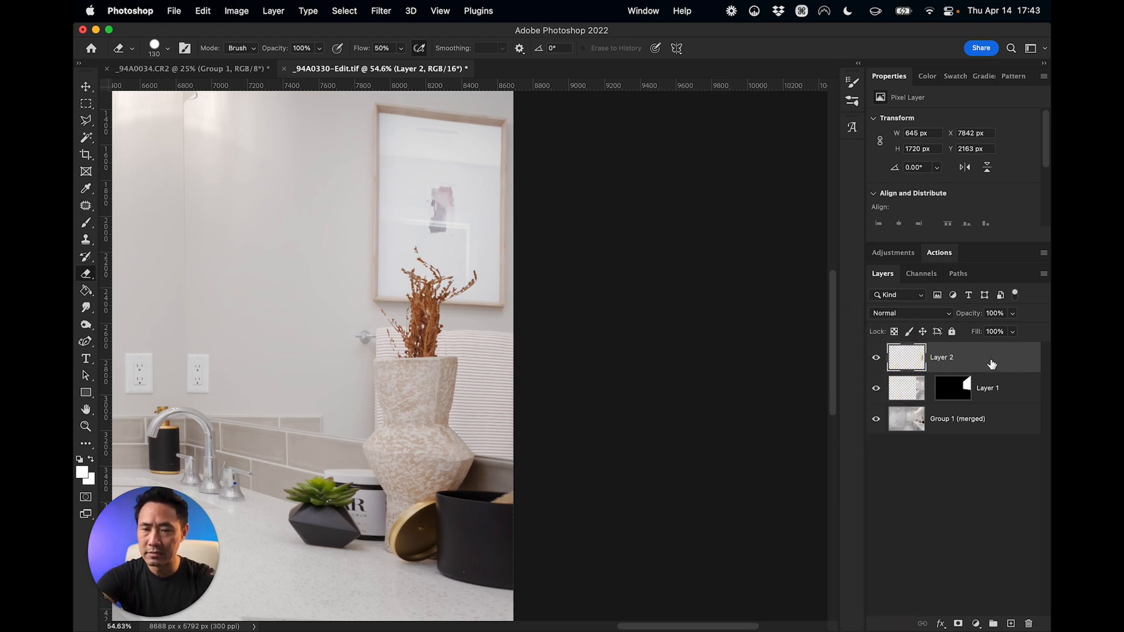
pyautogui.rightClick(990, 359)
pyautogui.click(913, 426)
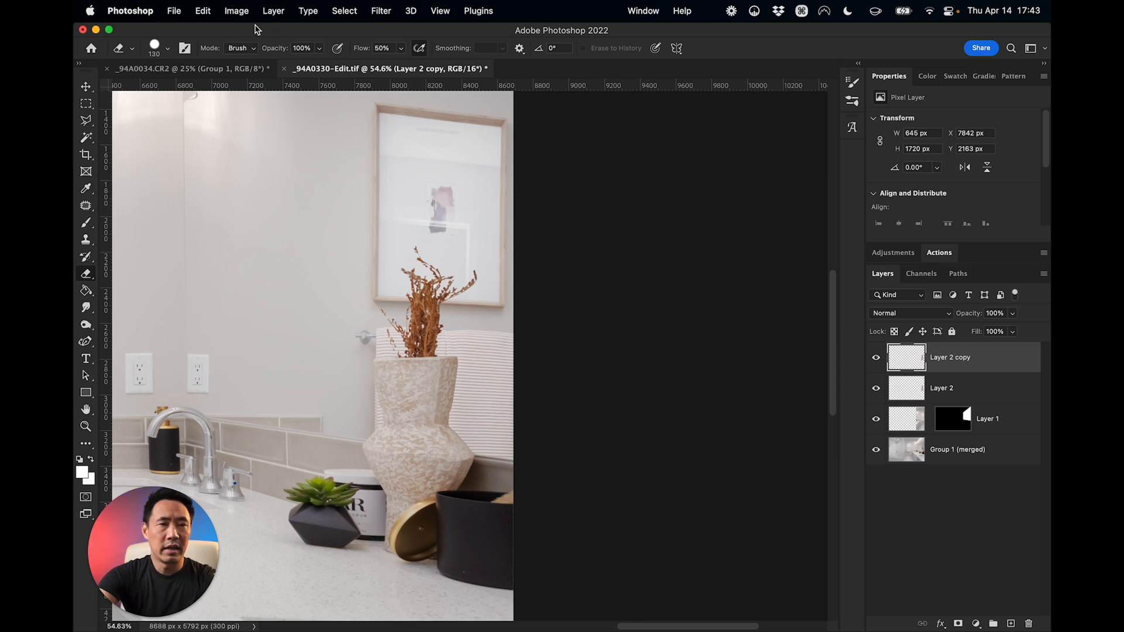
# Flip the duplicated vase horizontally
pyautogui.click(203, 10)
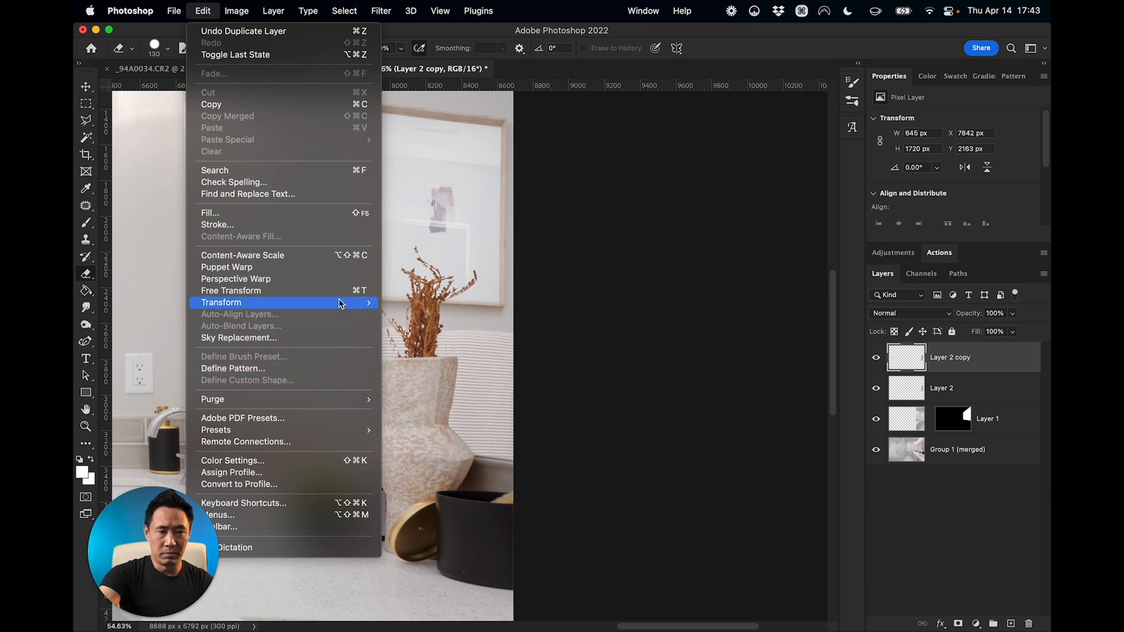
pyautogui.moveTo(340, 301)
pyautogui.click(482, 533)
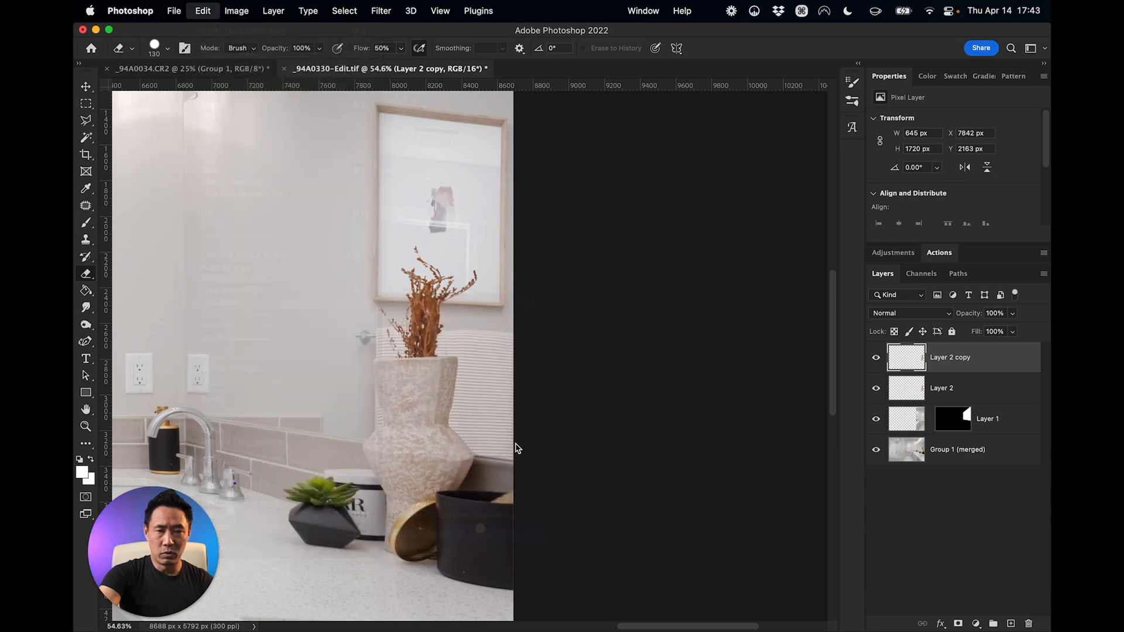
# Move the flipped vase about 200 px to the right and place its layer below the original vase's layer
pyautogui.press('v')
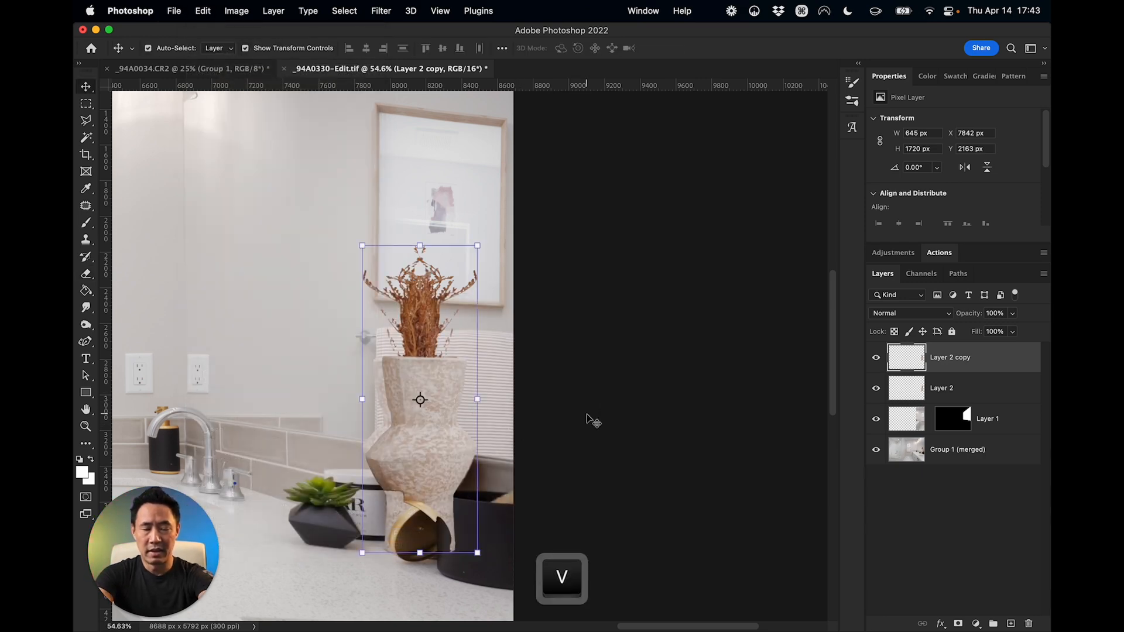
pyautogui.moveTo(426, 417); pyautogui.dragTo(475, 414)
pyautogui.moveTo(982, 368); pyautogui.dragTo(984, 403)
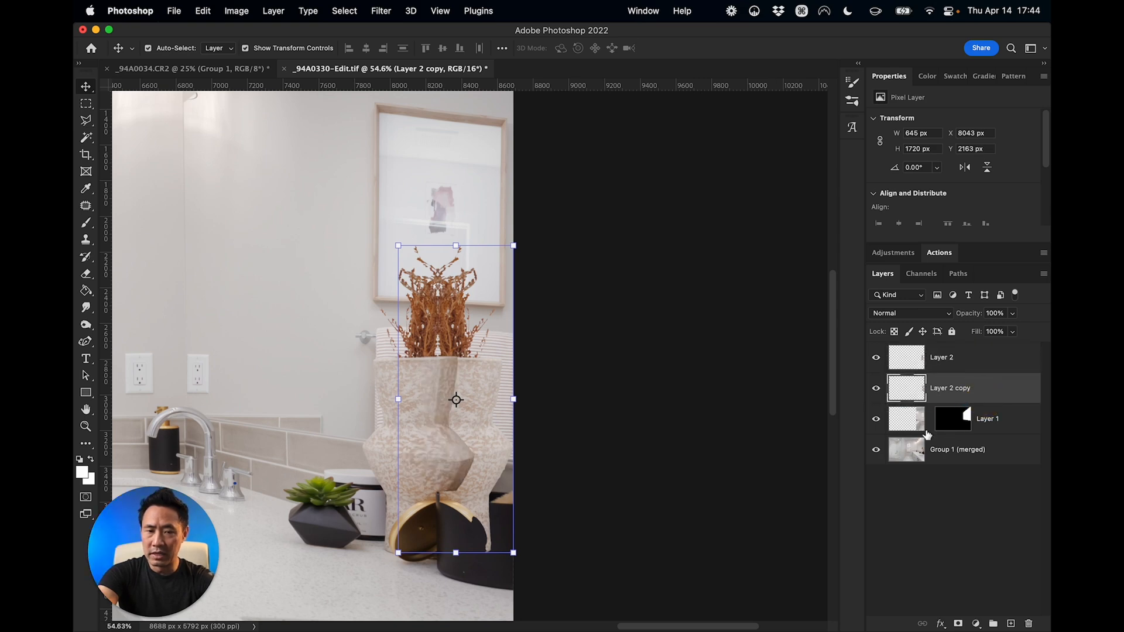
pyautogui.click(991, 383)
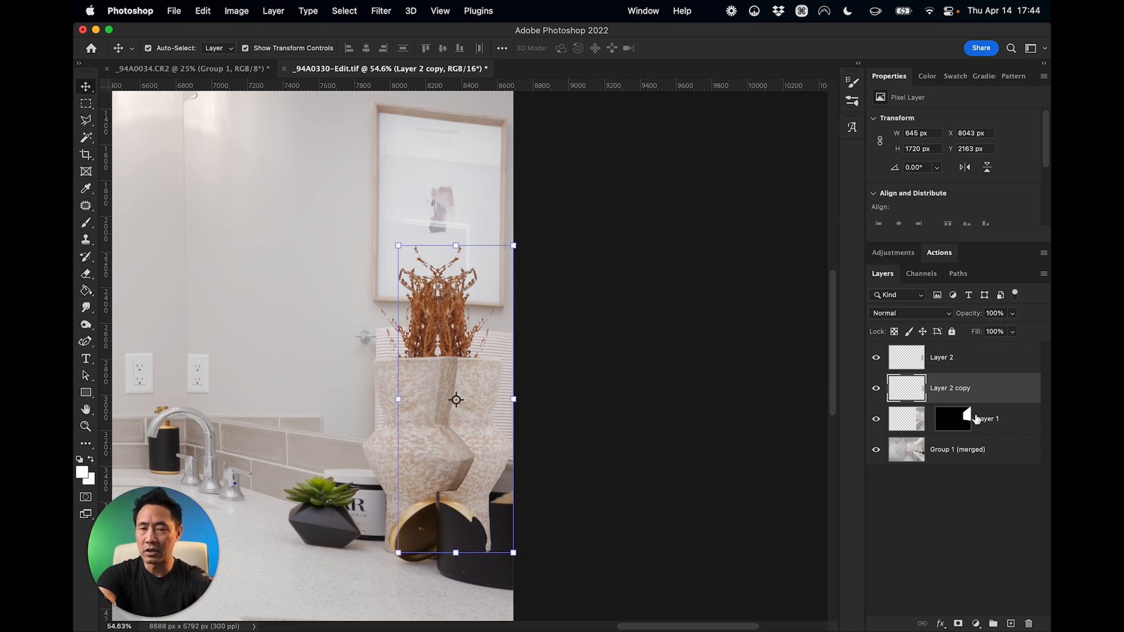
# Load the mirror-shaped mask of Layer 1 as a selection and apply it as a layer mask to the flipped vase copy
pyautogui.click(963, 430)
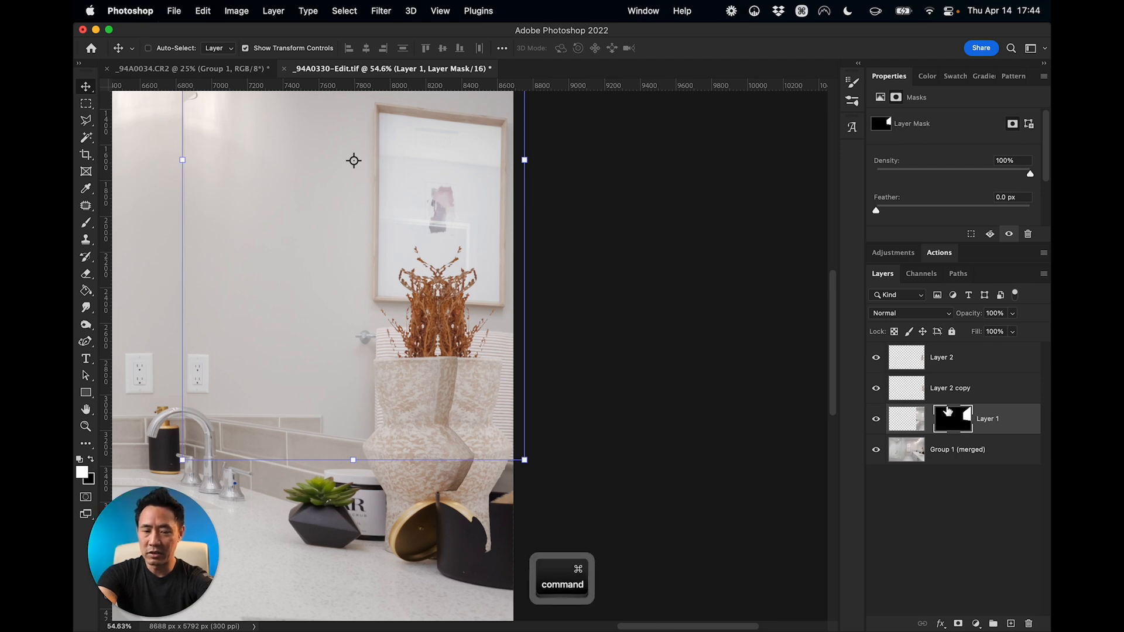
pyautogui.keyDown('super'); pyautogui.click(952, 419); pyautogui.keyUp('super')
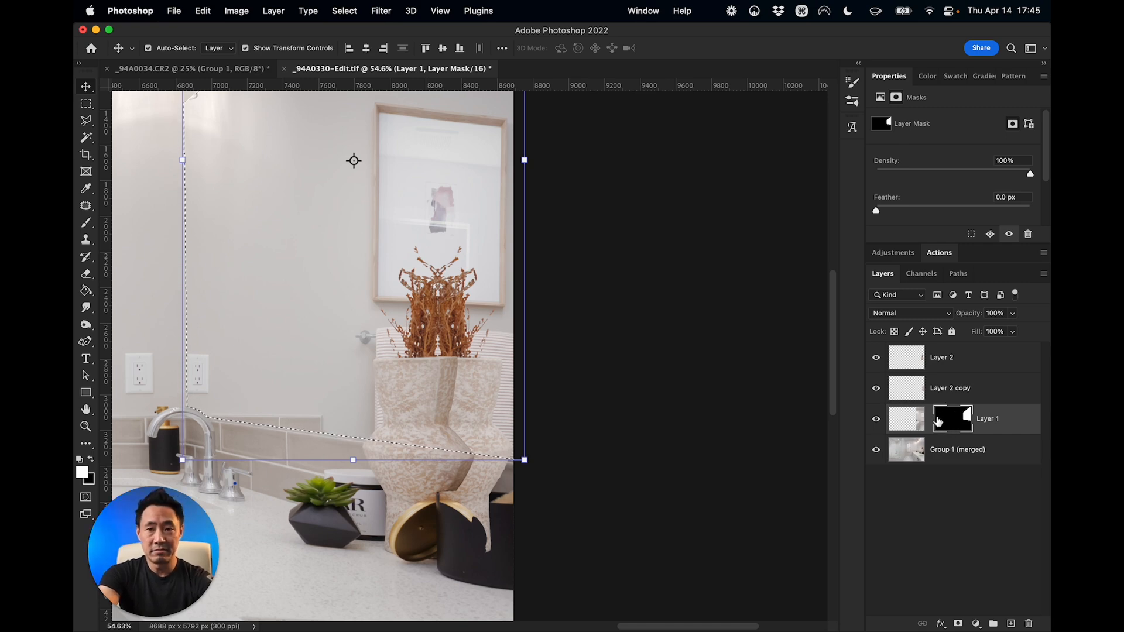
pyautogui.click(963, 386)
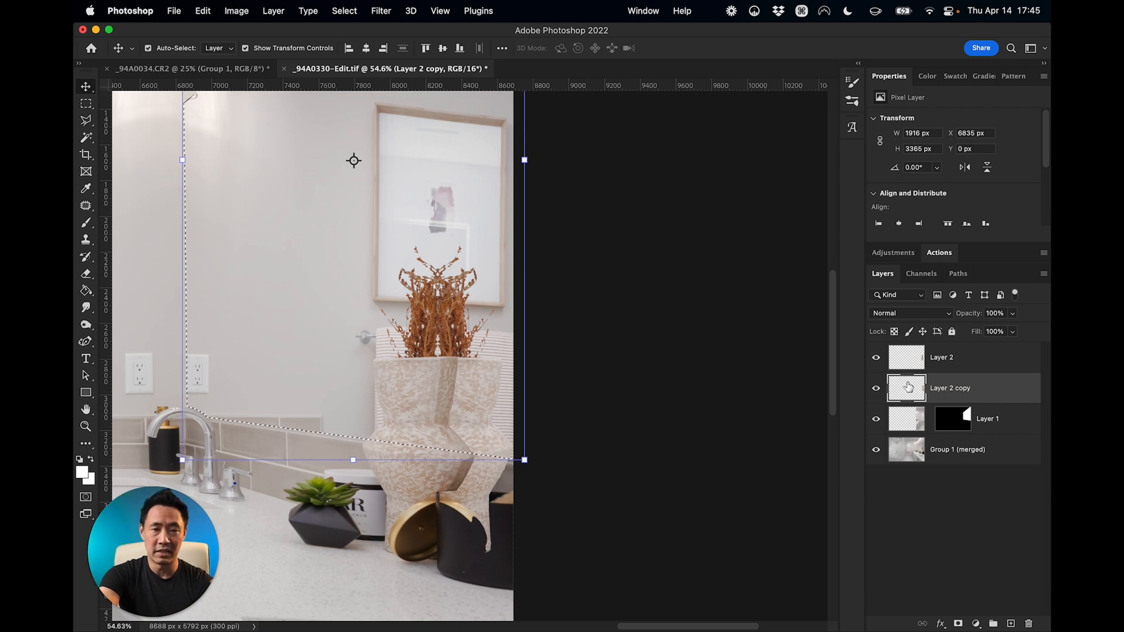
pyautogui.click(957, 624)
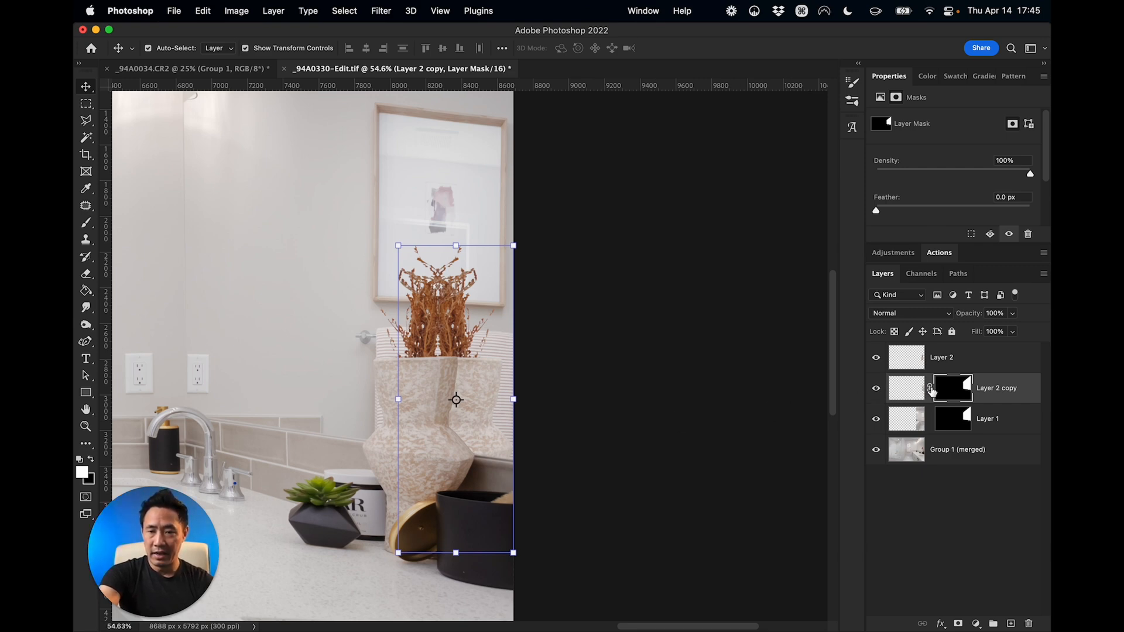
# Unlink the flipped vase copy from its mask and move only the vase about 390 px further right within the mirror
pyautogui.click(920, 393)
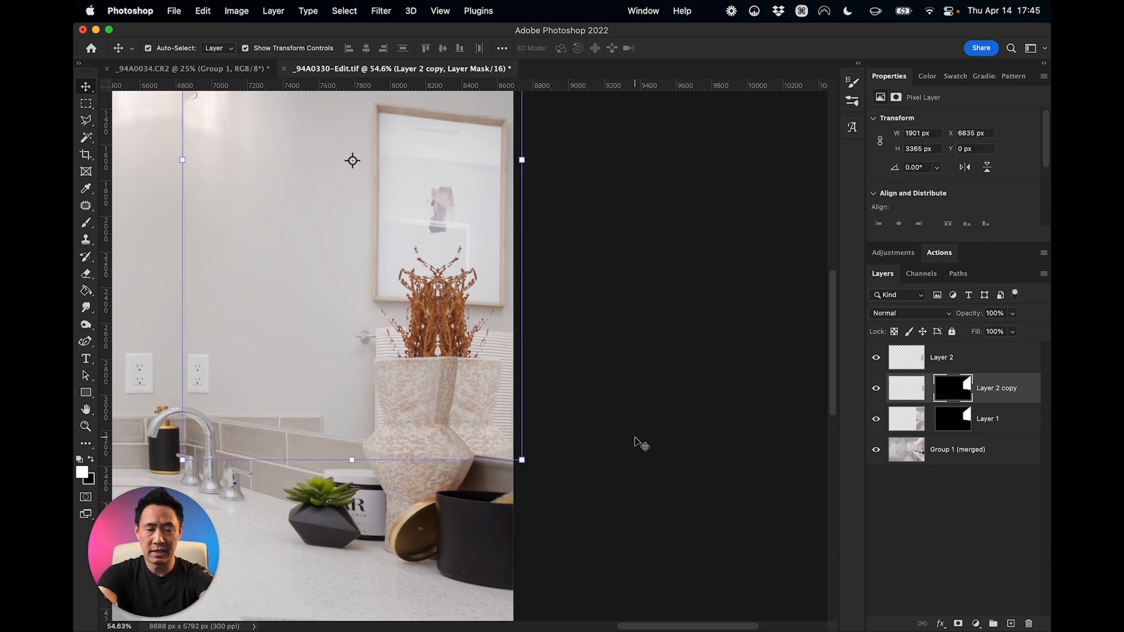
pyautogui.press('v')
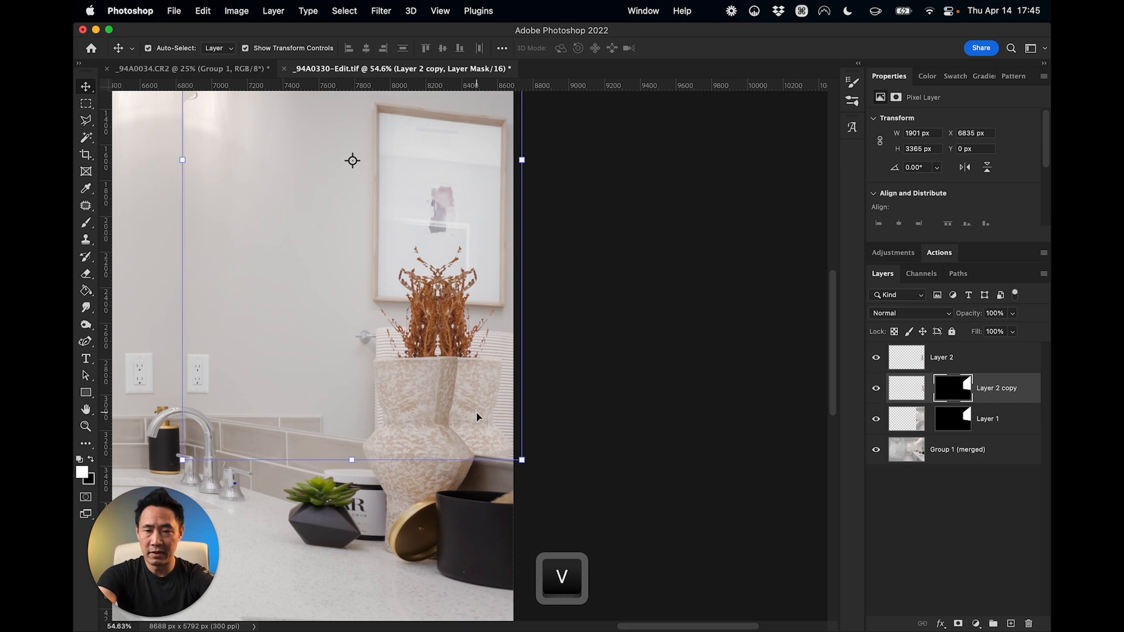
pyautogui.click(905, 387)
pyautogui.moveTo(486, 410); pyautogui.dragTo(530, 416)
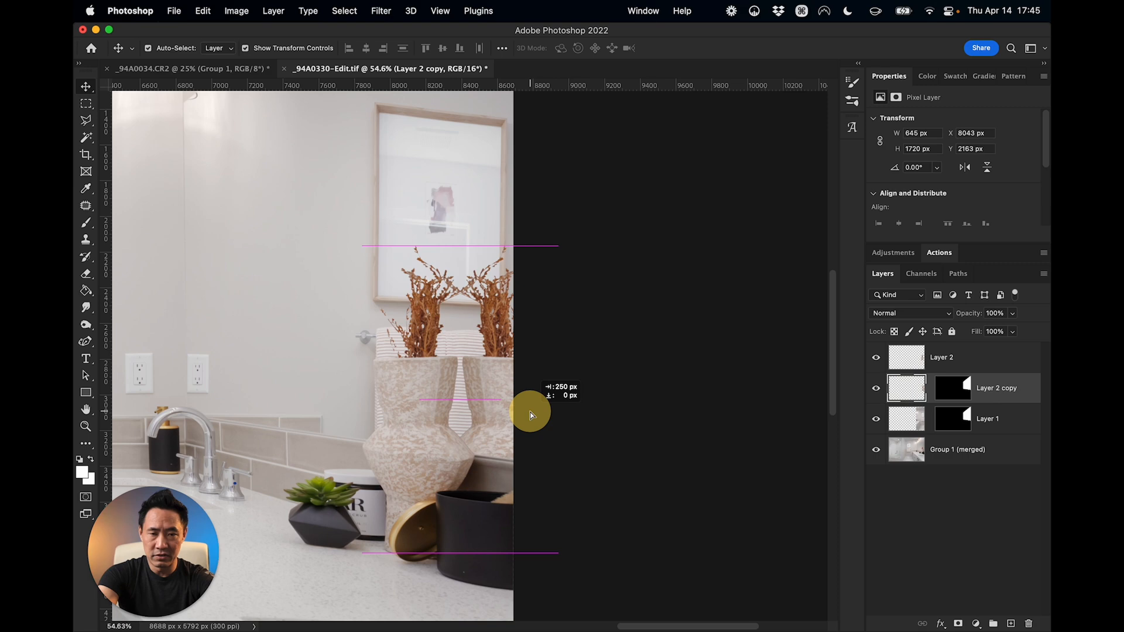
pyautogui.moveTo(530, 412); pyautogui.dragTo(509, 426)
pyautogui.click(640, 426)
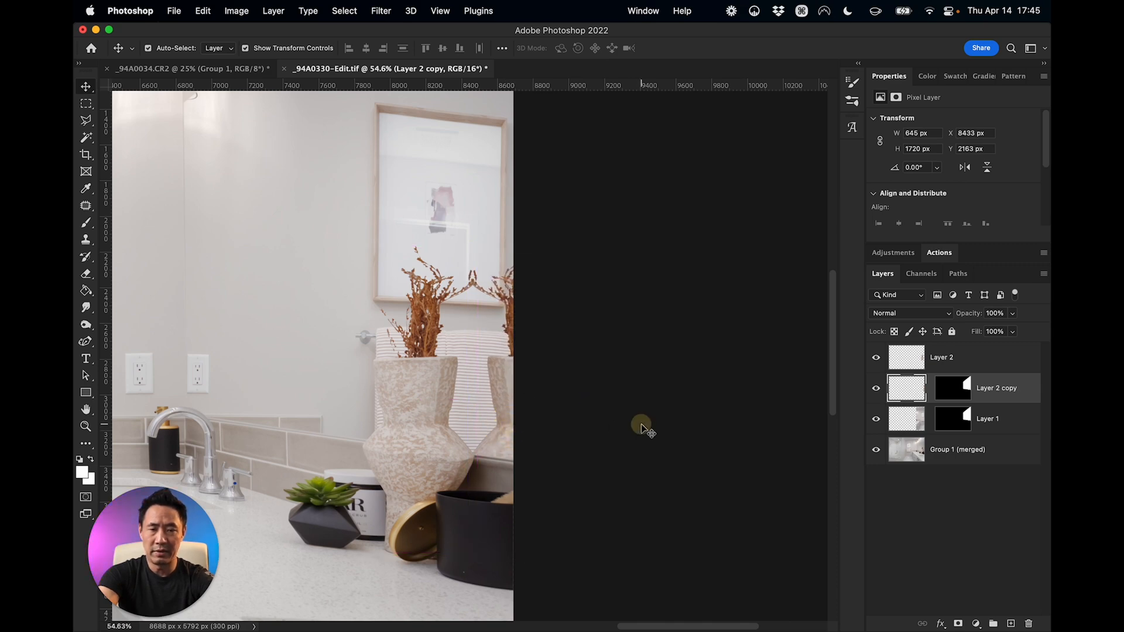
# Group the flipped room strip and the flipped vase copy, and name the group Mirror
pyautogui.scroll(-3, 644, 430)
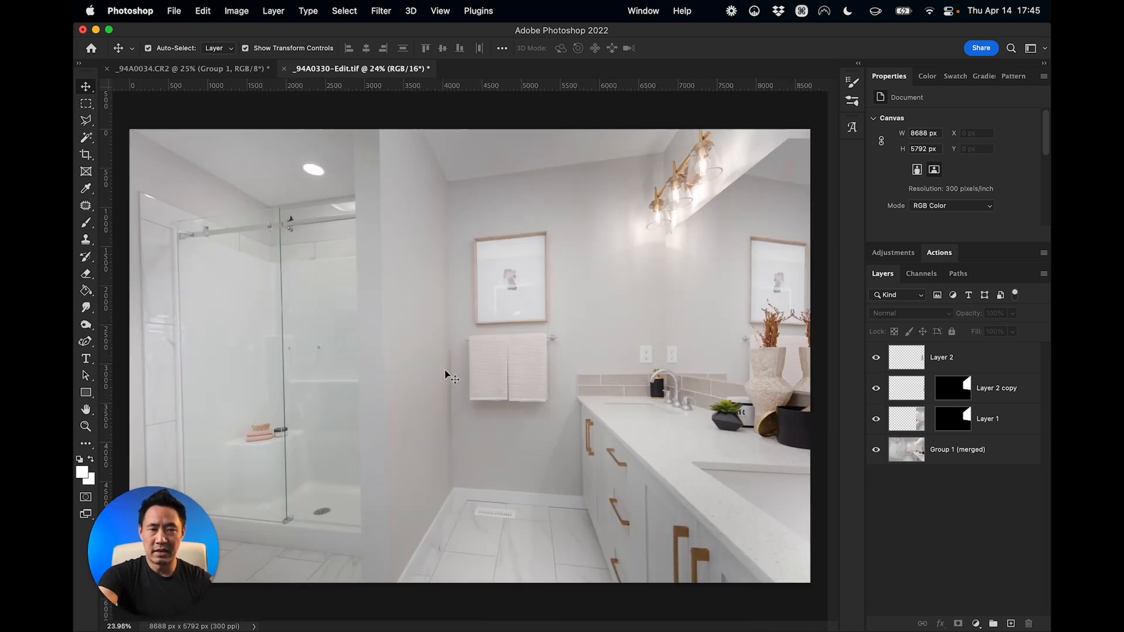
pyautogui.press('super+0')
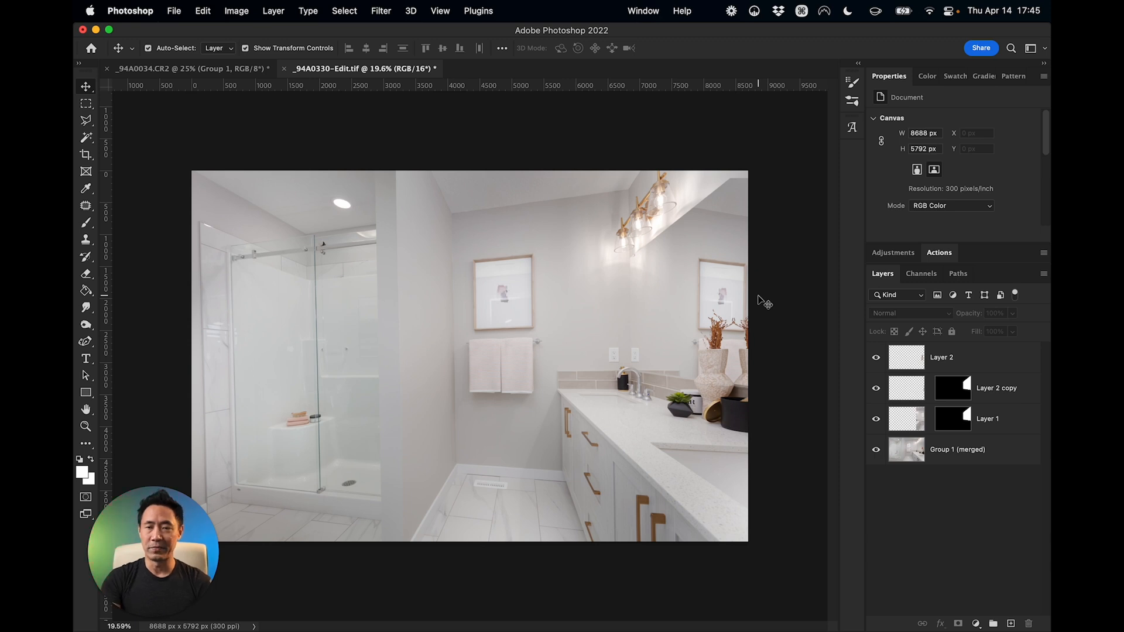
pyautogui.click(1000, 420)
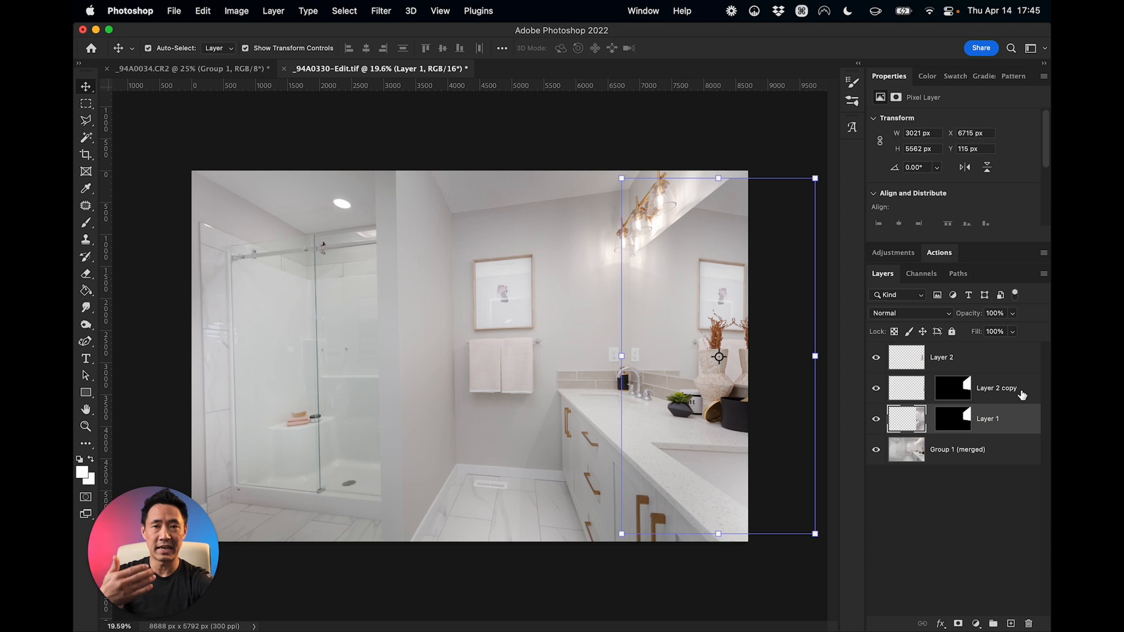
pyautogui.keyDown('shift'); pyautogui.click(1021, 395); pyautogui.keyUp('shift')
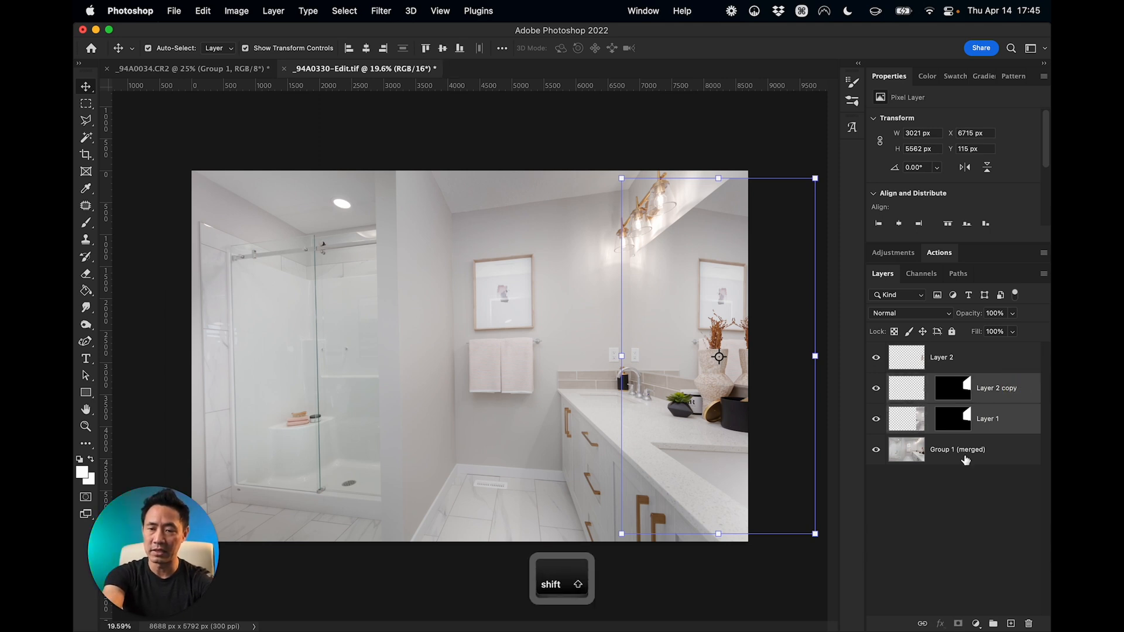
pyautogui.click(991, 623)
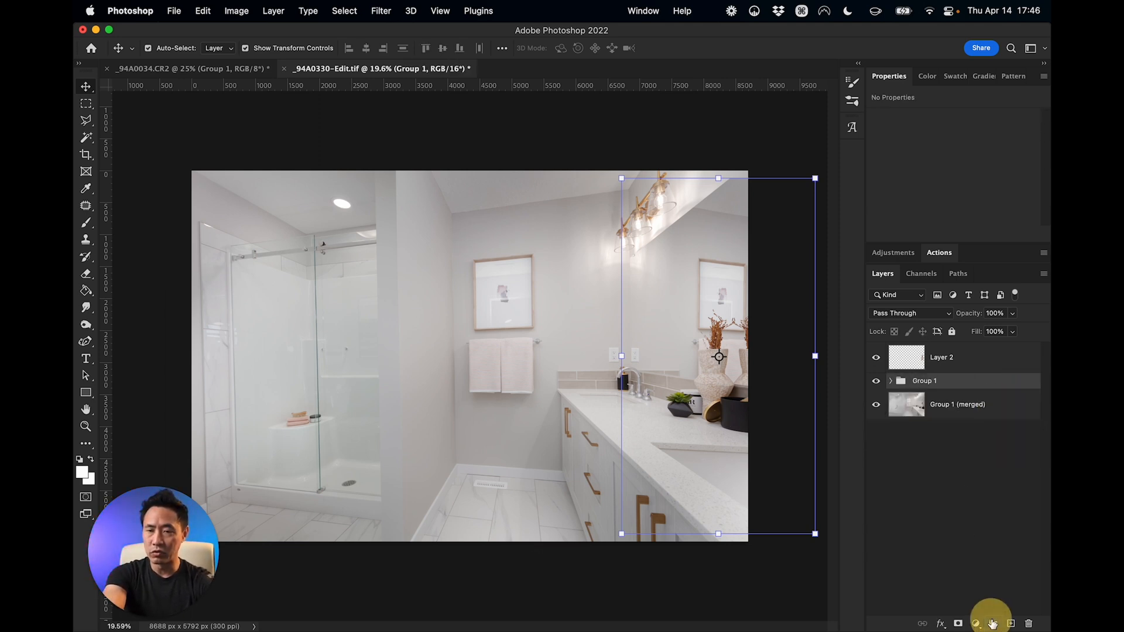
pyautogui.doubleClick(924, 382)
pyautogui.write('Mirror')
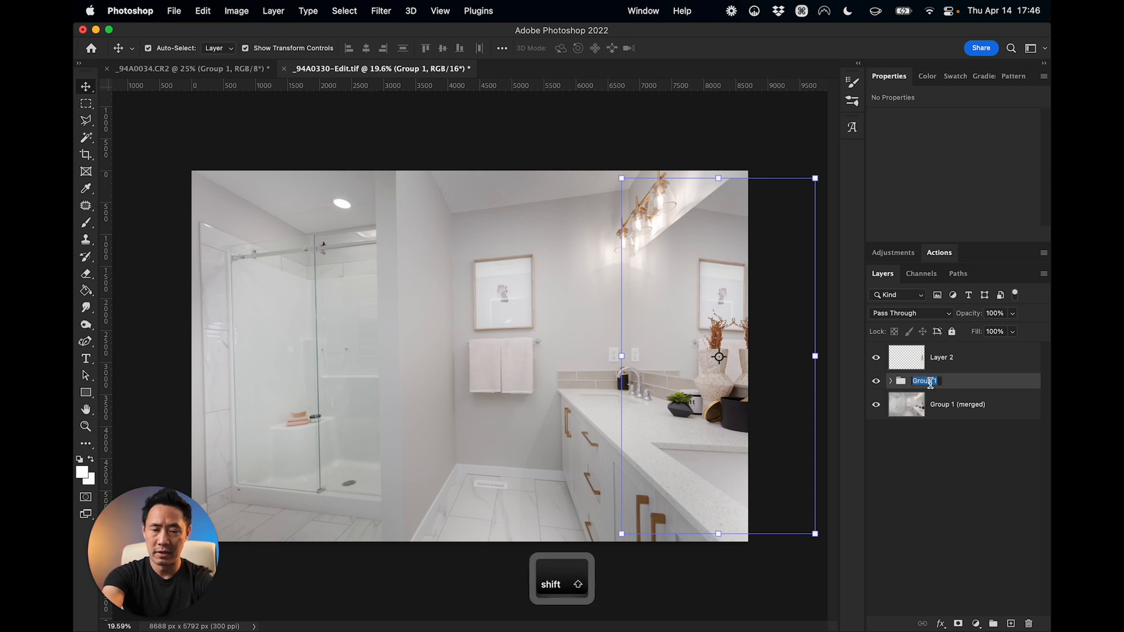
pyautogui.press('Return')
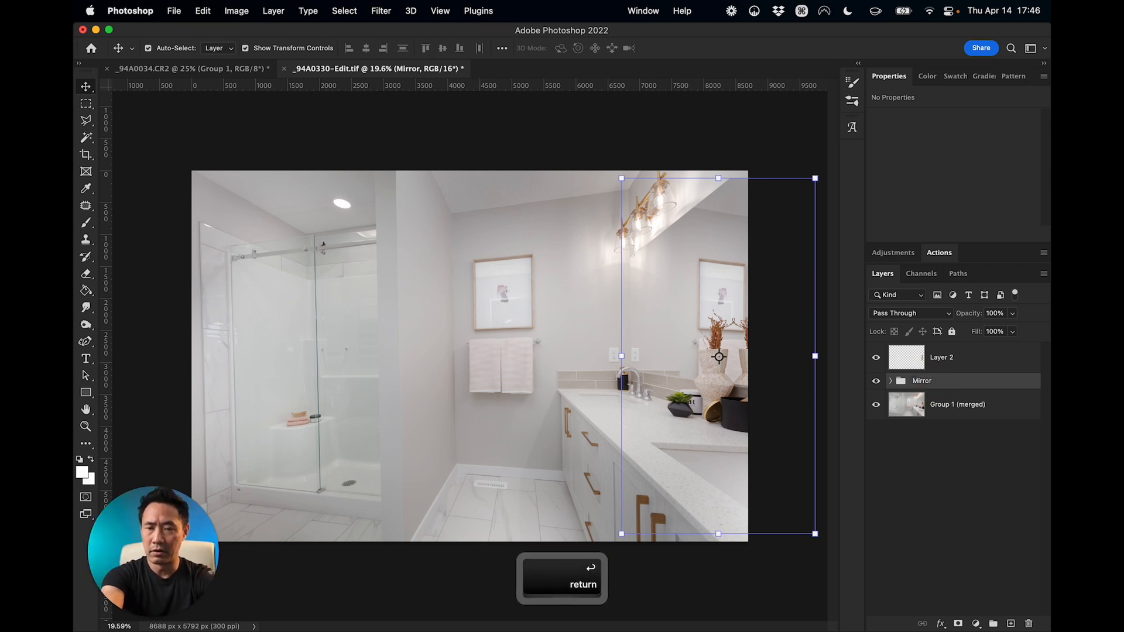
# Add a Brightness/Contrast adjustment clipped to the Mirror group, with brightness -27 and contrast 12
pyautogui.click(975, 624)
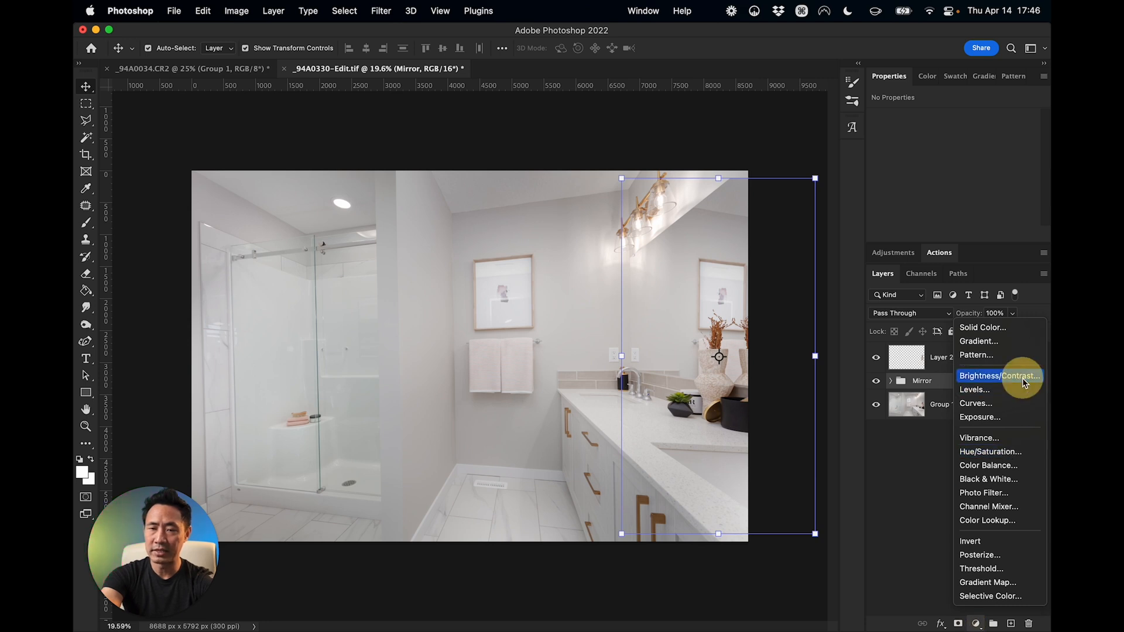
pyautogui.click(999, 375)
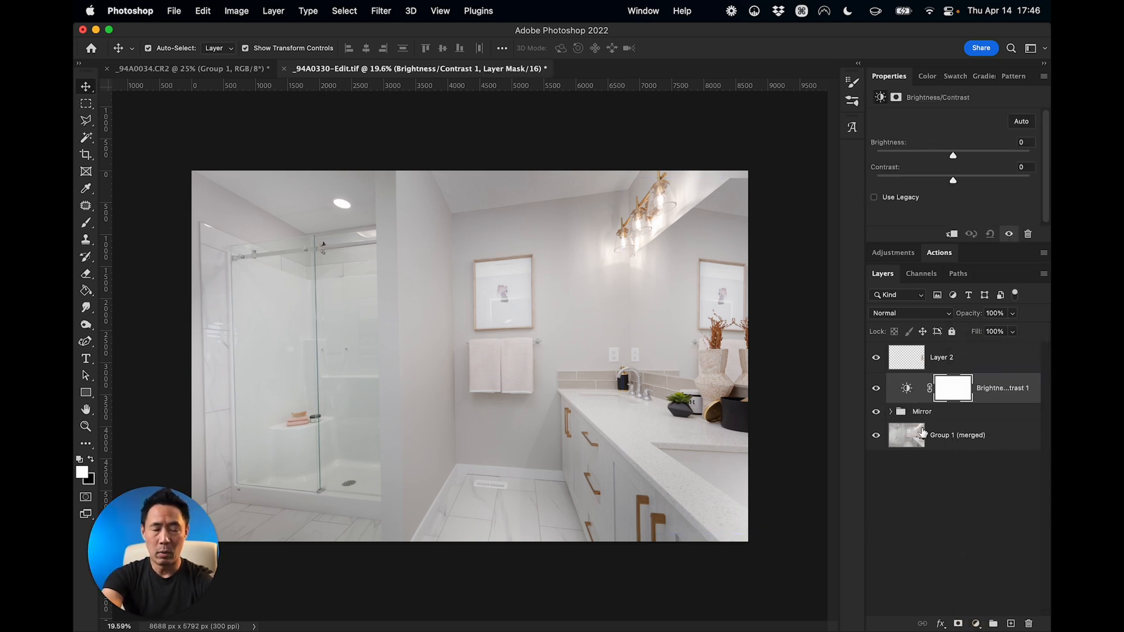
pyautogui.press('alt')
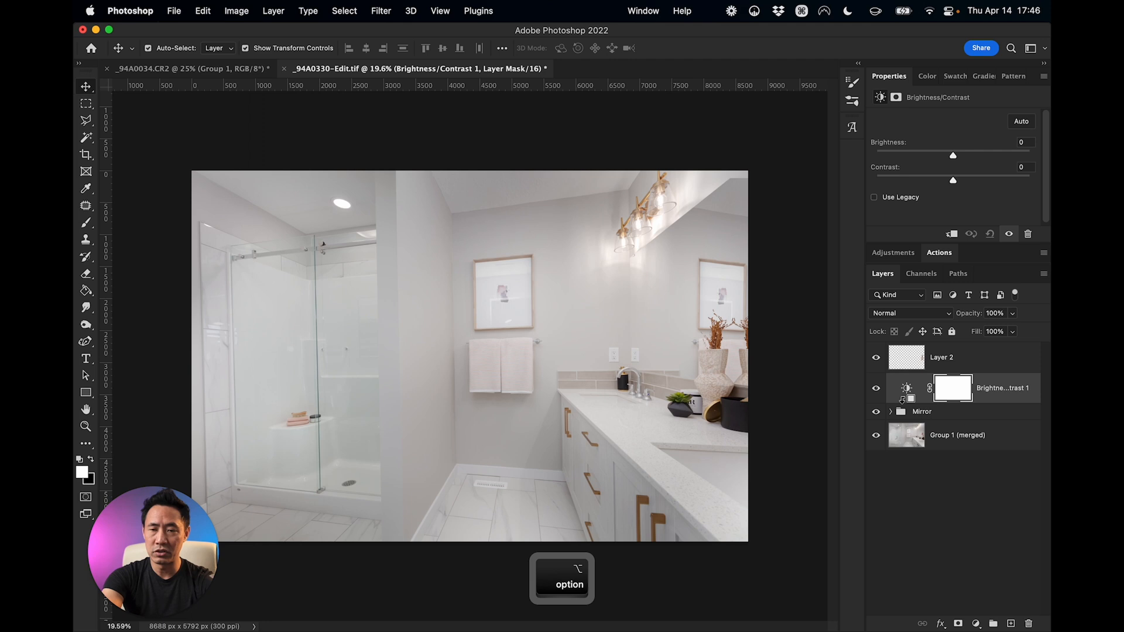
pyautogui.keyDown('alt'); pyautogui.click(903, 400); pyautogui.keyUp('alt')
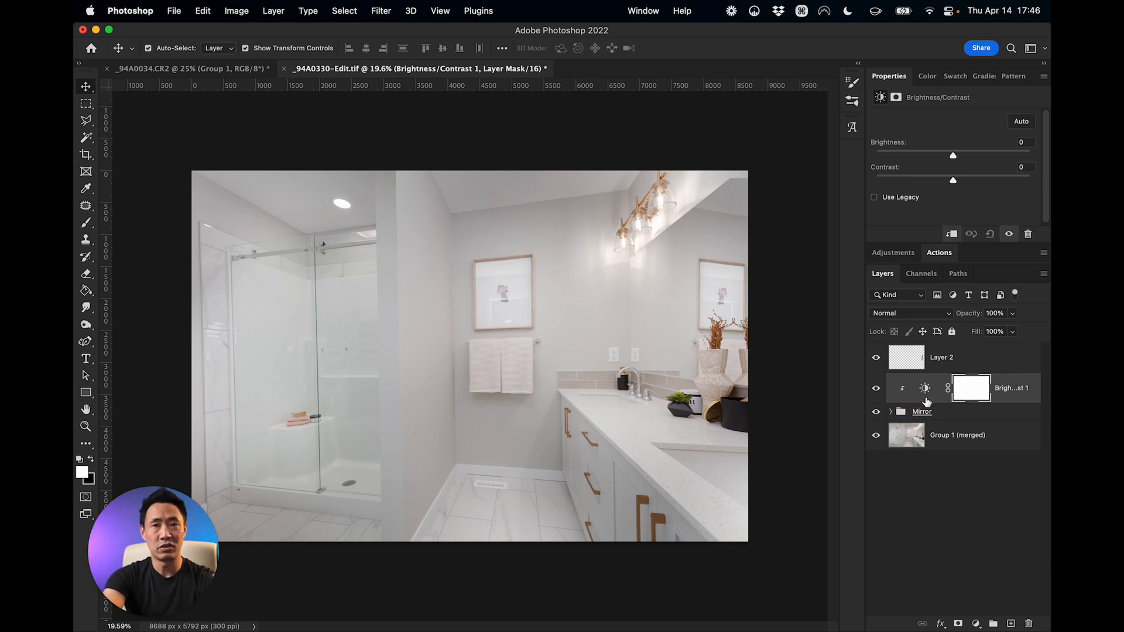
pyautogui.click(925, 390)
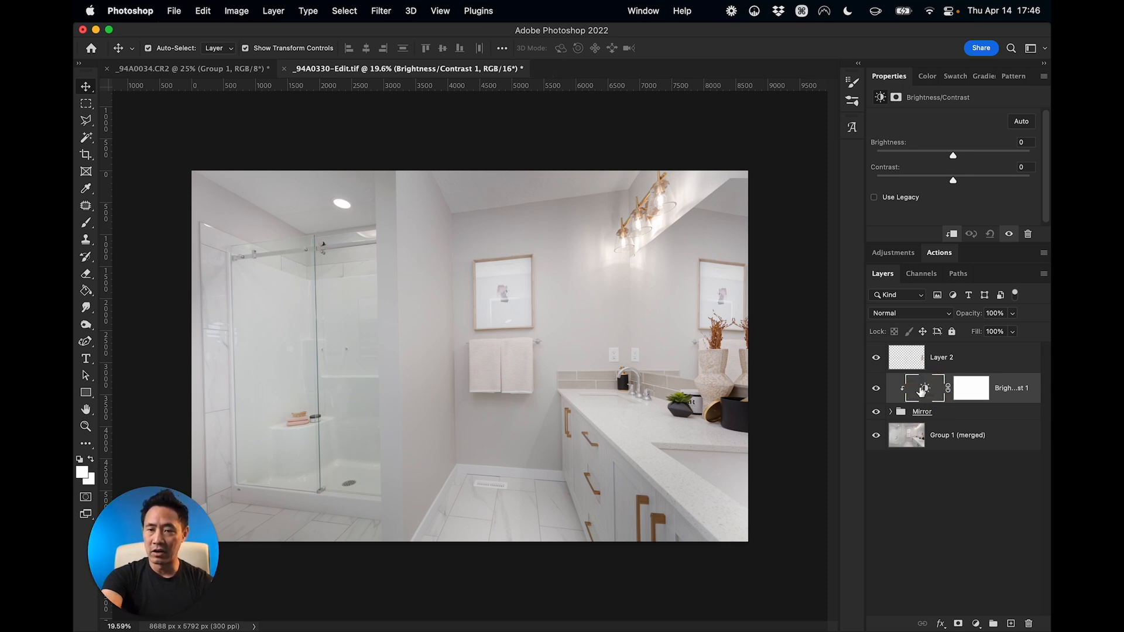
pyautogui.moveTo(953, 157); pyautogui.dragTo(962, 181)
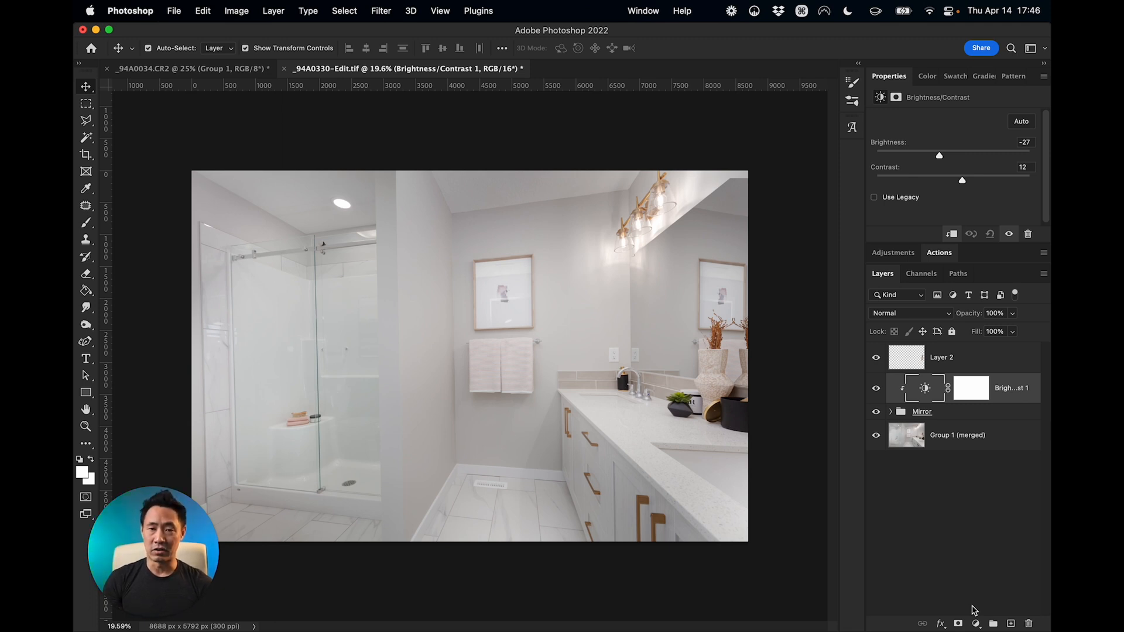
# Scale the reflected room image of Layer 1 inside the Mirror group up to about 105% of its size
pyautogui.click(915, 370)
pyautogui.click(890, 411)
pyautogui.click(935, 466)
pyautogui.moveTo(816, 178); pyautogui.dragTo(830, 176)
pyautogui.moveTo(621, 534); pyautogui.dragTo(618, 543)
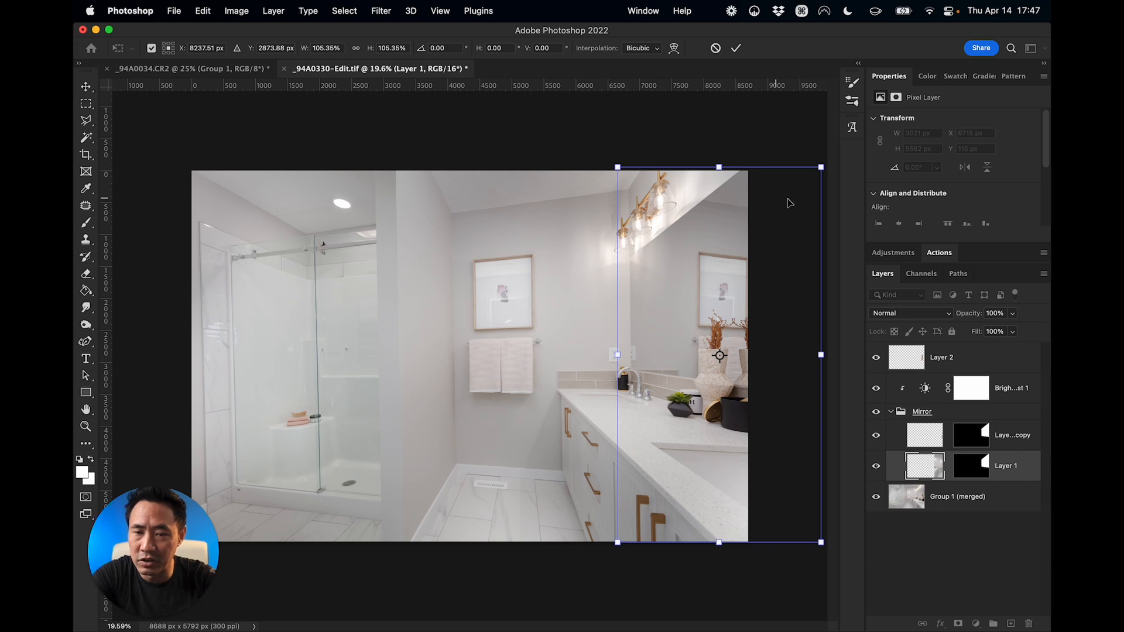
pyautogui.click(765, 122)
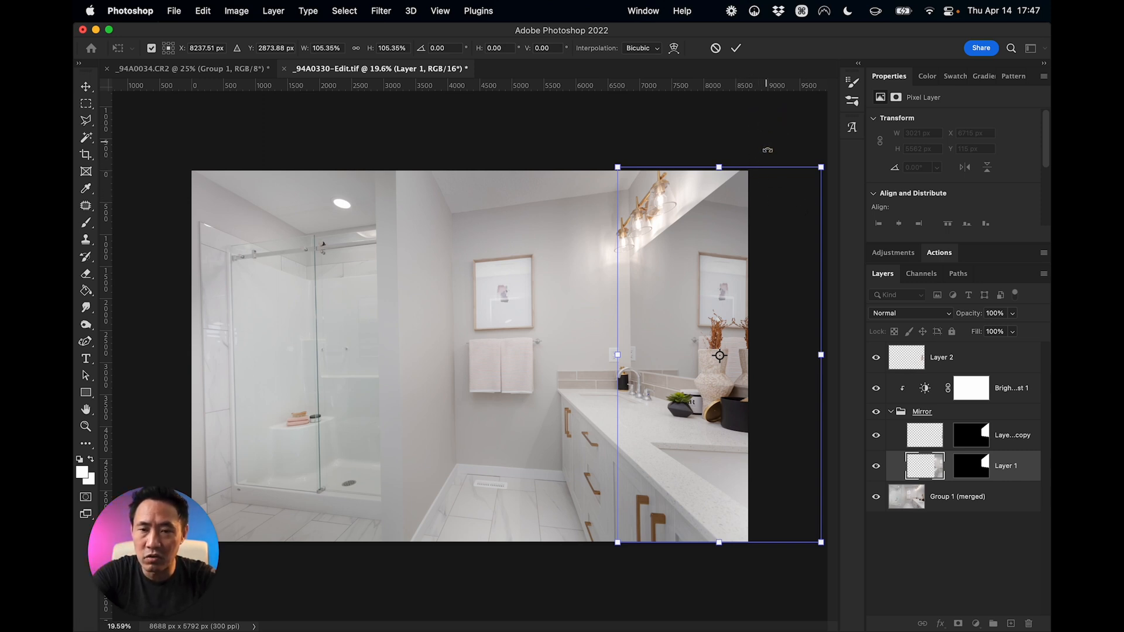
pyautogui.press('Return')
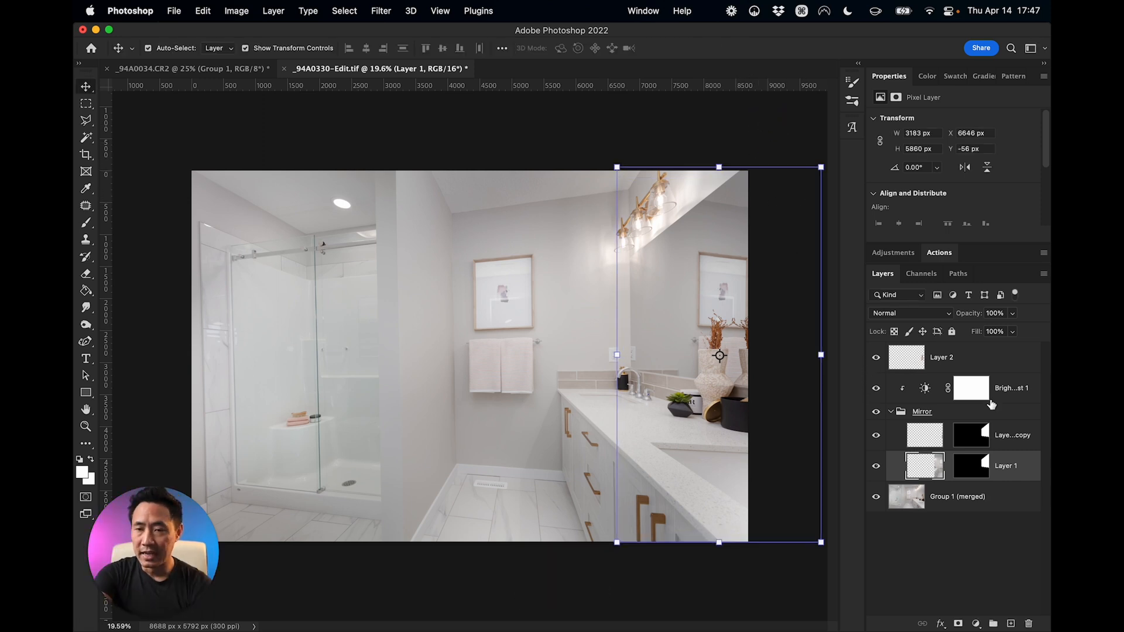
# Add a Color Balance adjustment above the Brightness/Contrast layer, clip it to the Mirror group, and shift the midtones +4 toward green
pyautogui.click(925, 390)
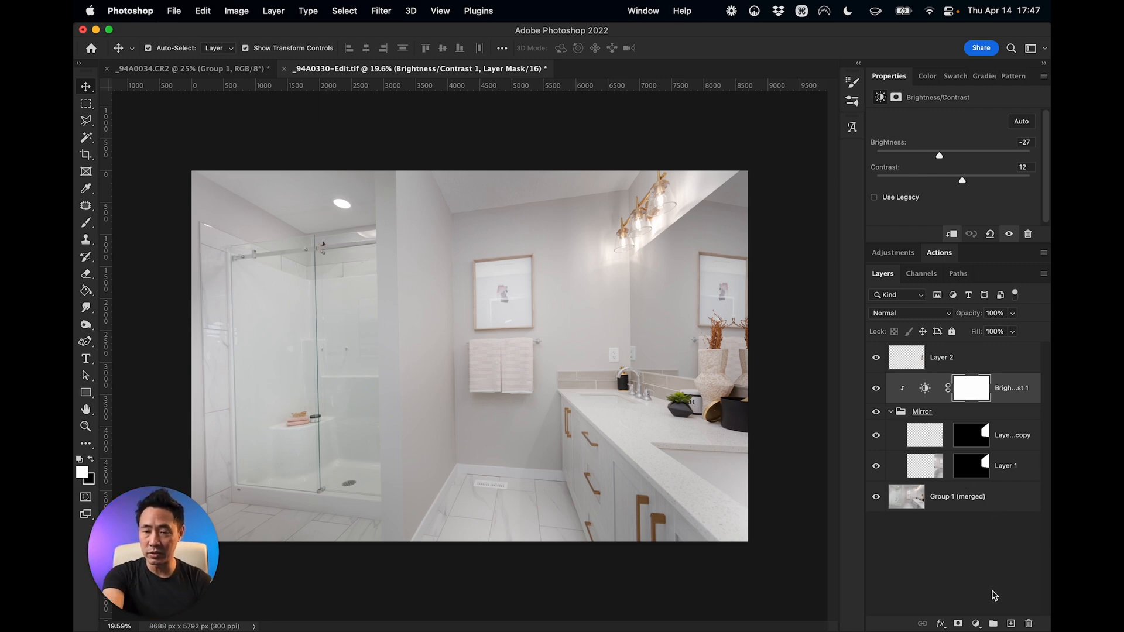
pyautogui.click(975, 623)
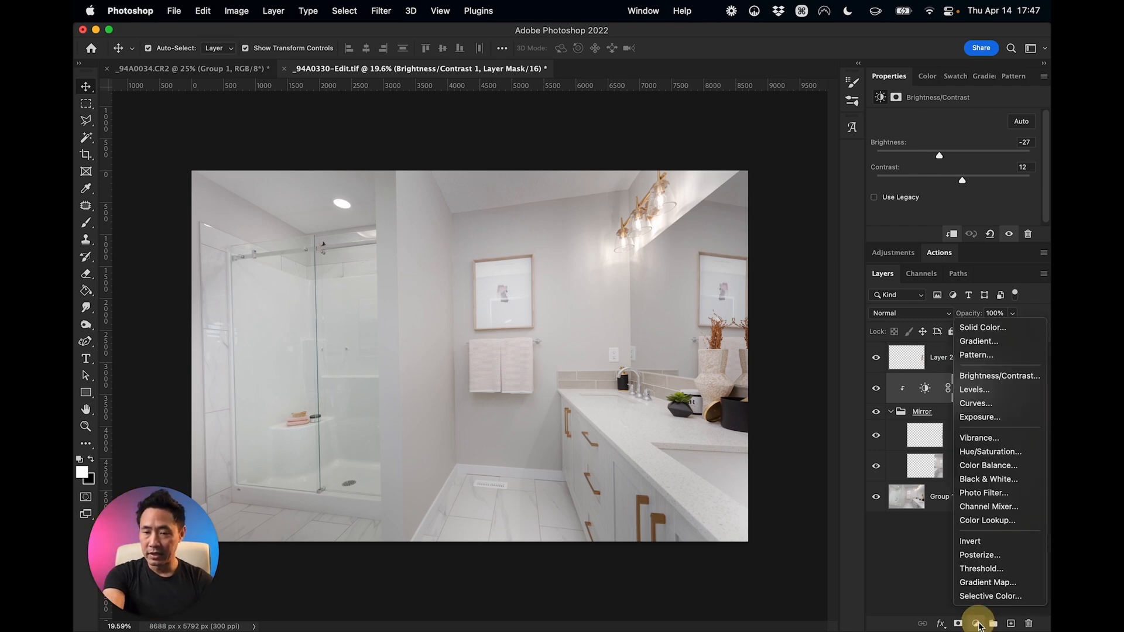
pyautogui.click(989, 465)
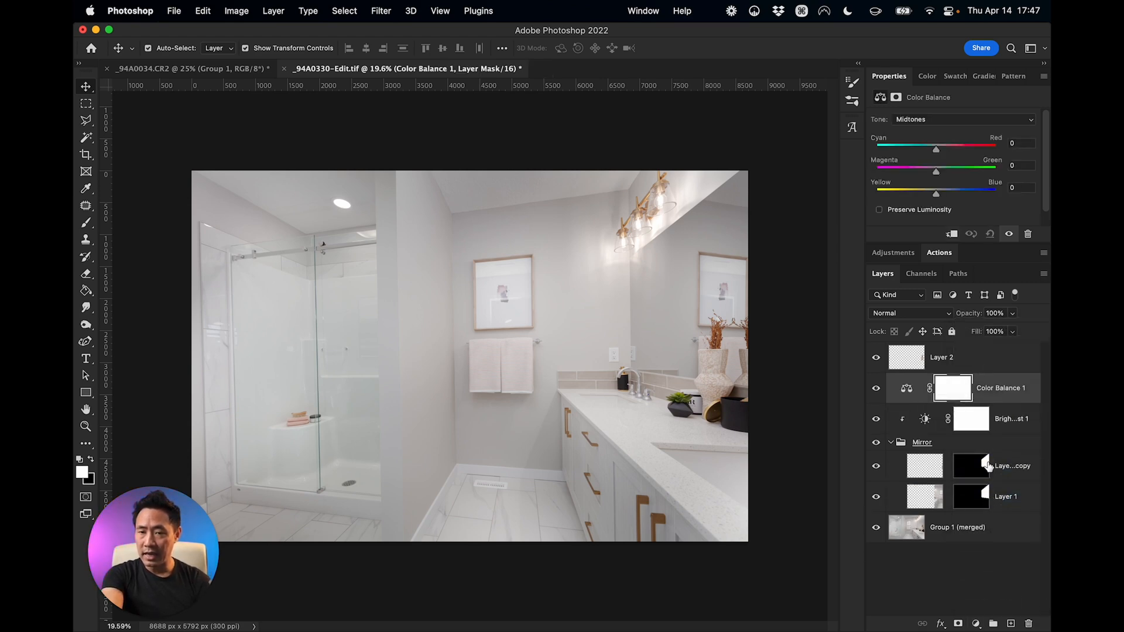
pyautogui.press('alt')
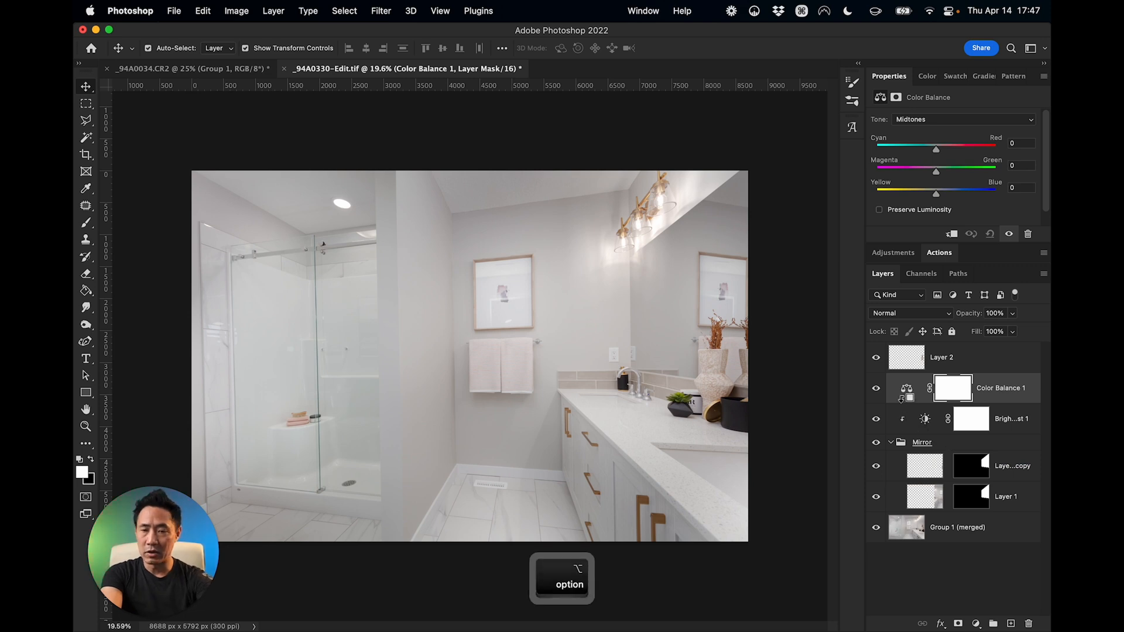
pyautogui.keyDown('alt'); pyautogui.click(905, 403); pyautogui.keyUp('alt')
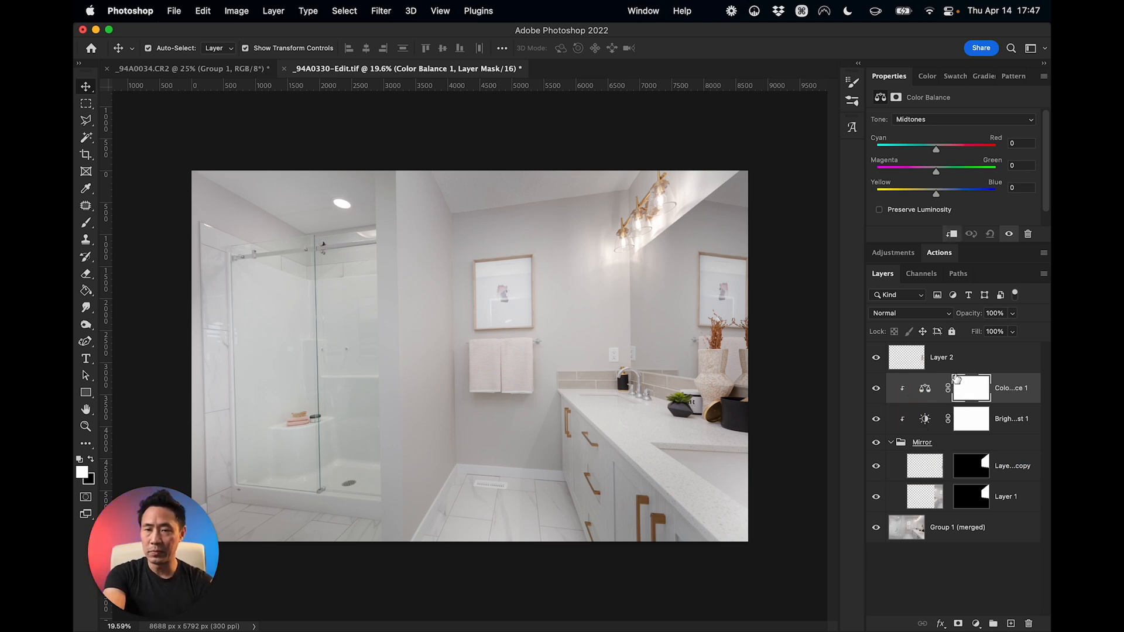
pyautogui.moveTo(936, 173); pyautogui.dragTo(939, 171)
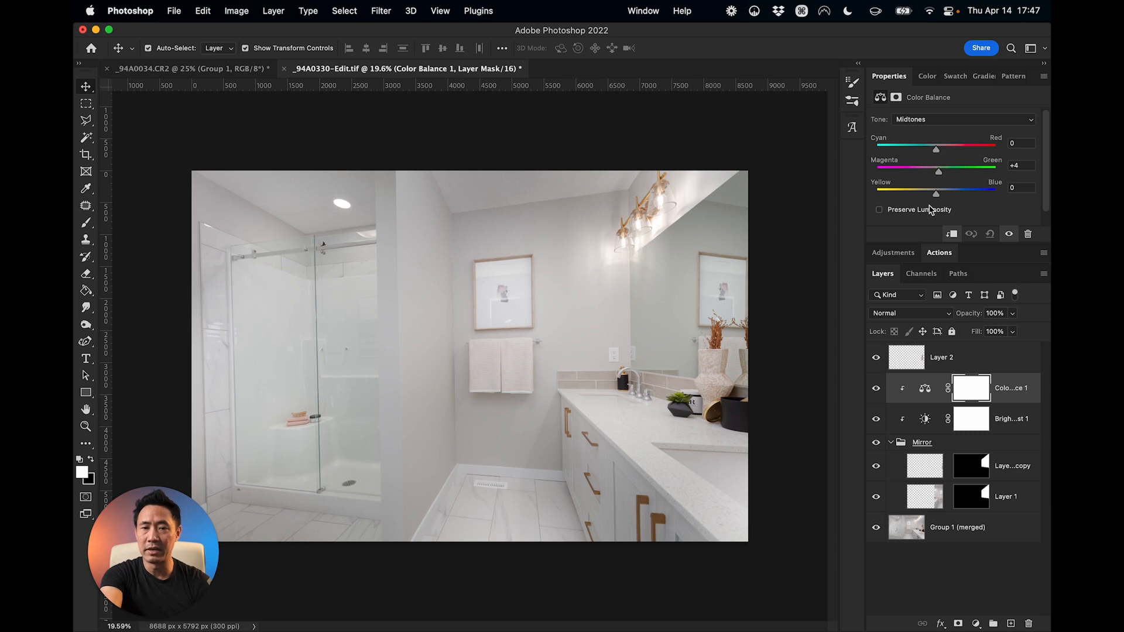
# Group all layers above the merged base photo and hide the group to compare with the original room
pyautogui.click(876, 523)
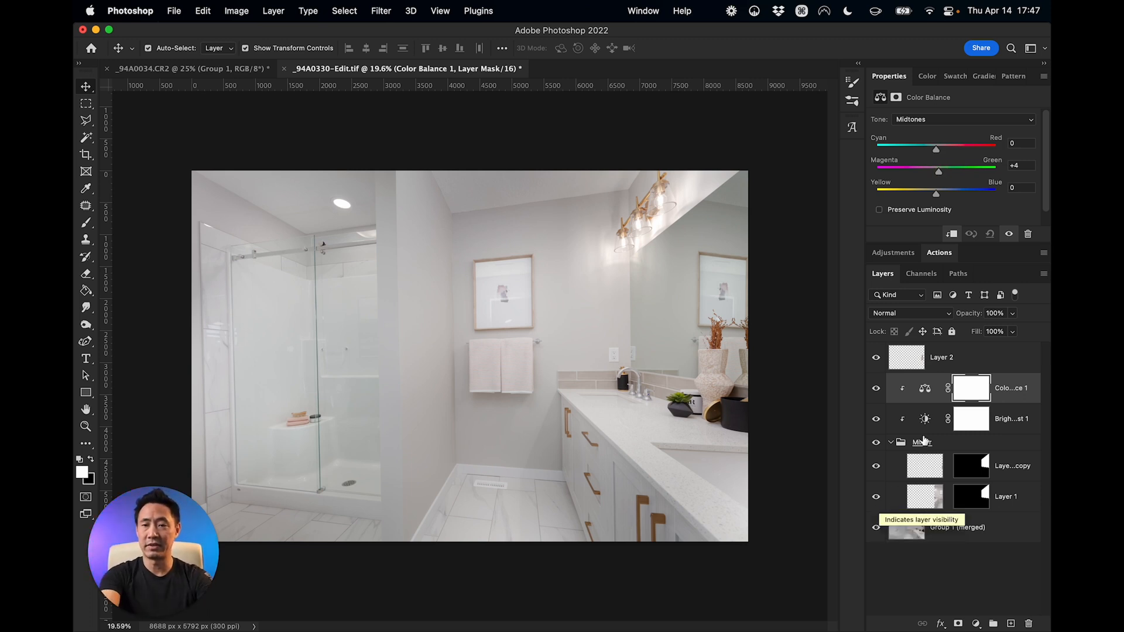
pyautogui.click(998, 359)
pyautogui.keyDown('shift'); pyautogui.click(1017, 501); pyautogui.keyUp('shift')
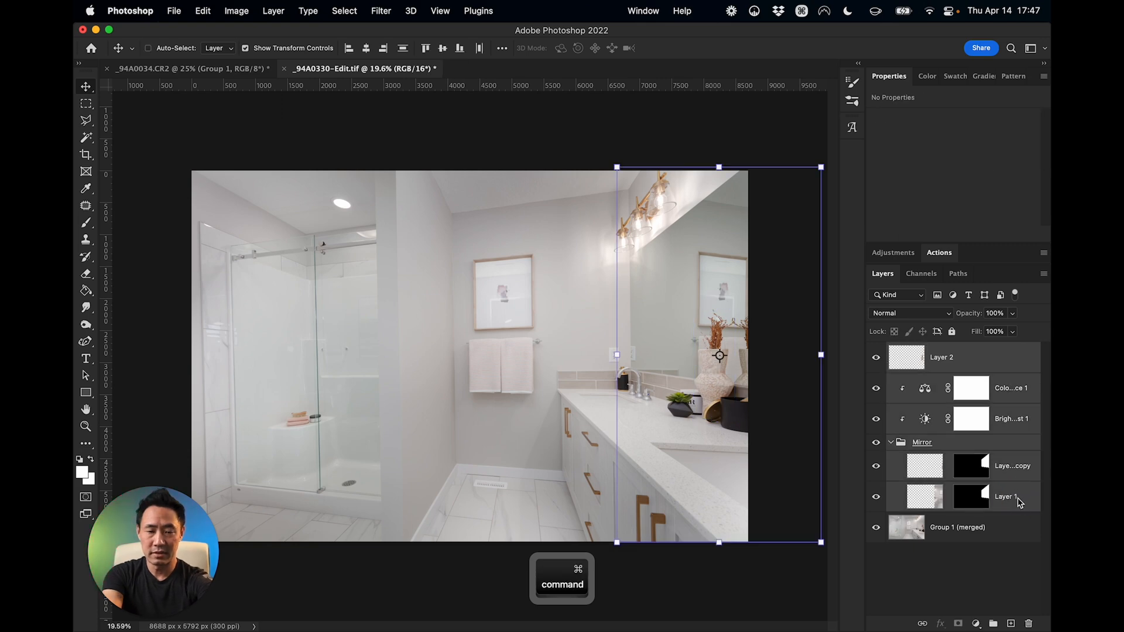
pyautogui.press('super+g')
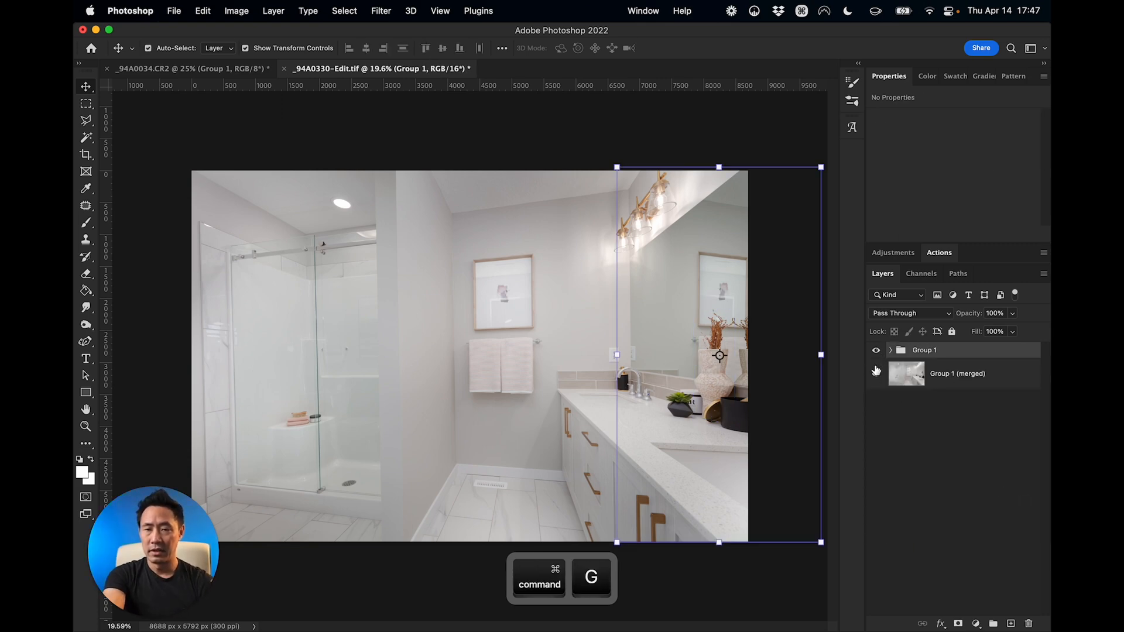
pyautogui.click(876, 350)
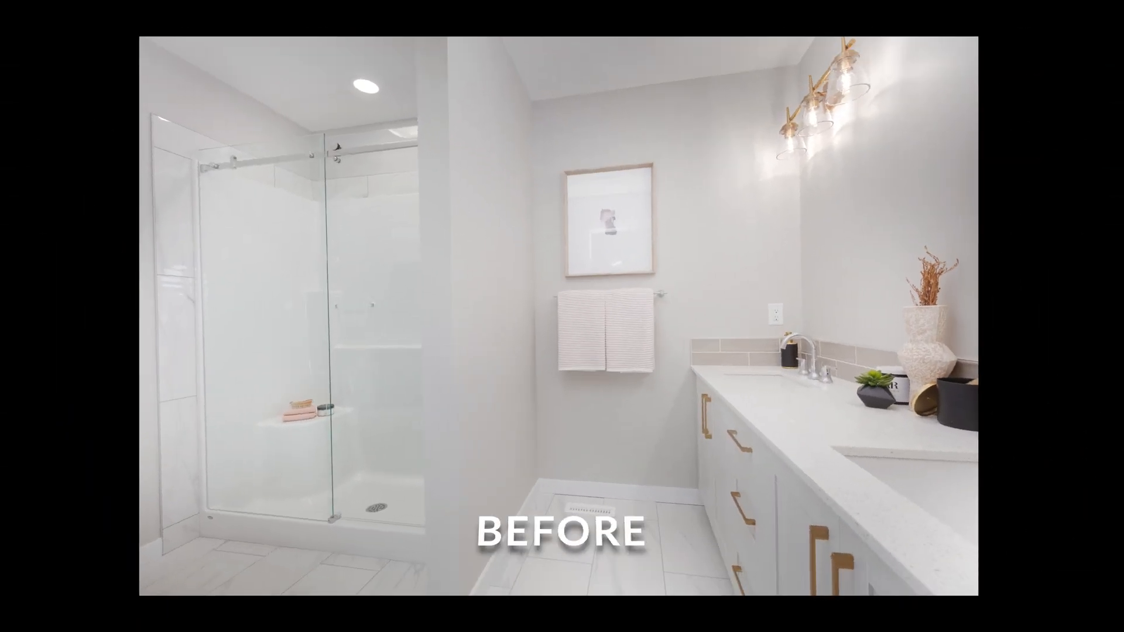